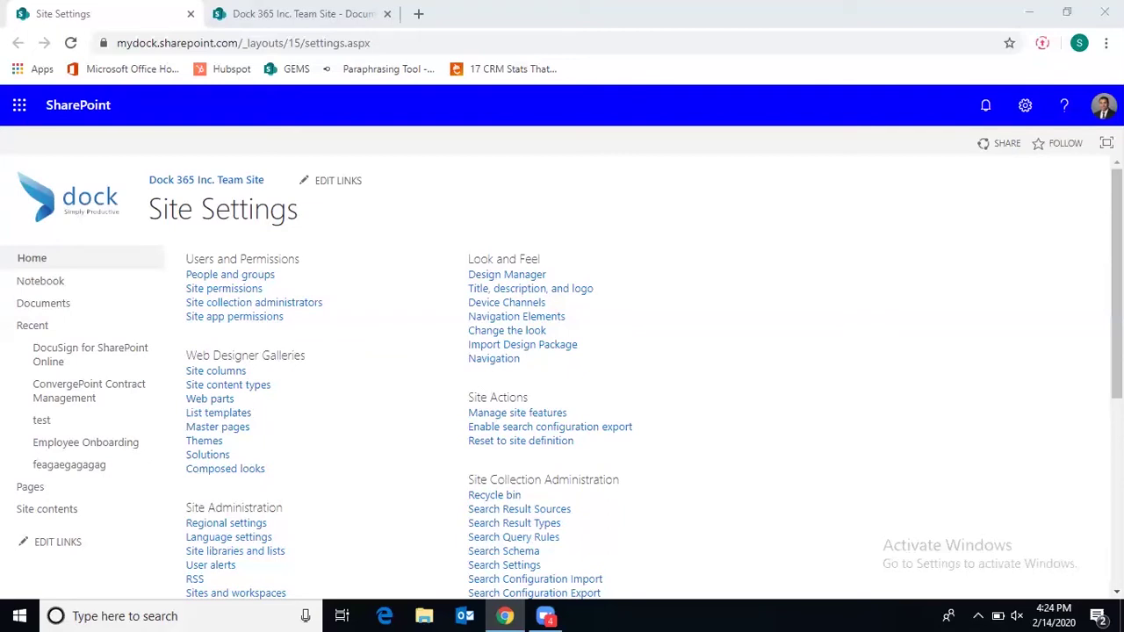
# Open the site's term store management tool and show the available actions for the root taxonomy.
pyautogui.scroll(-3, 592, 460)
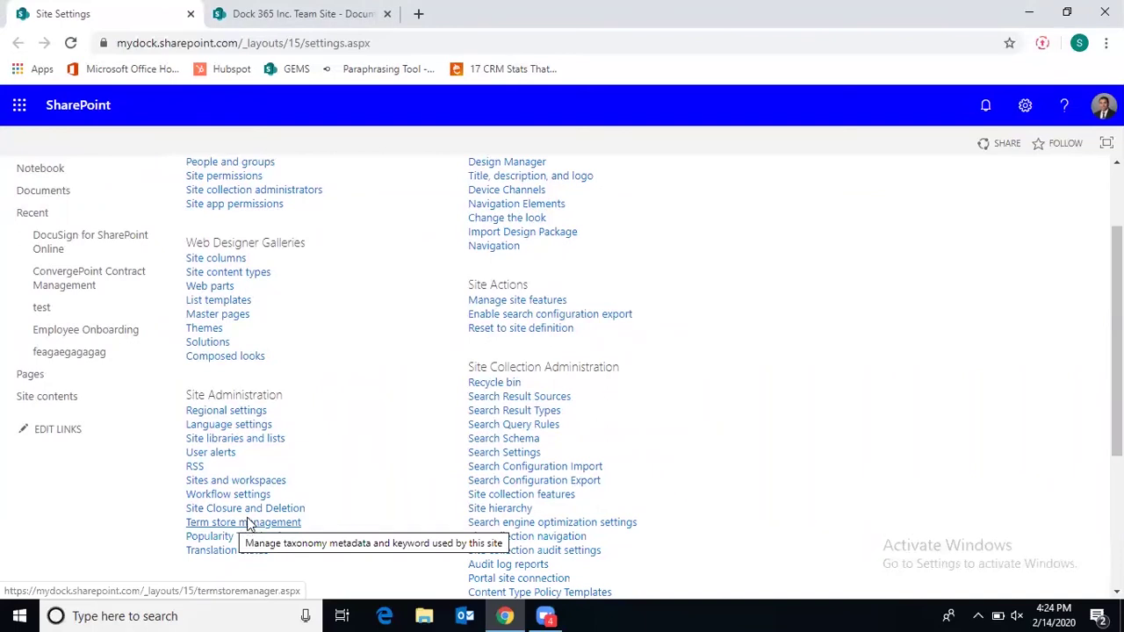
pyautogui.click(248, 523)
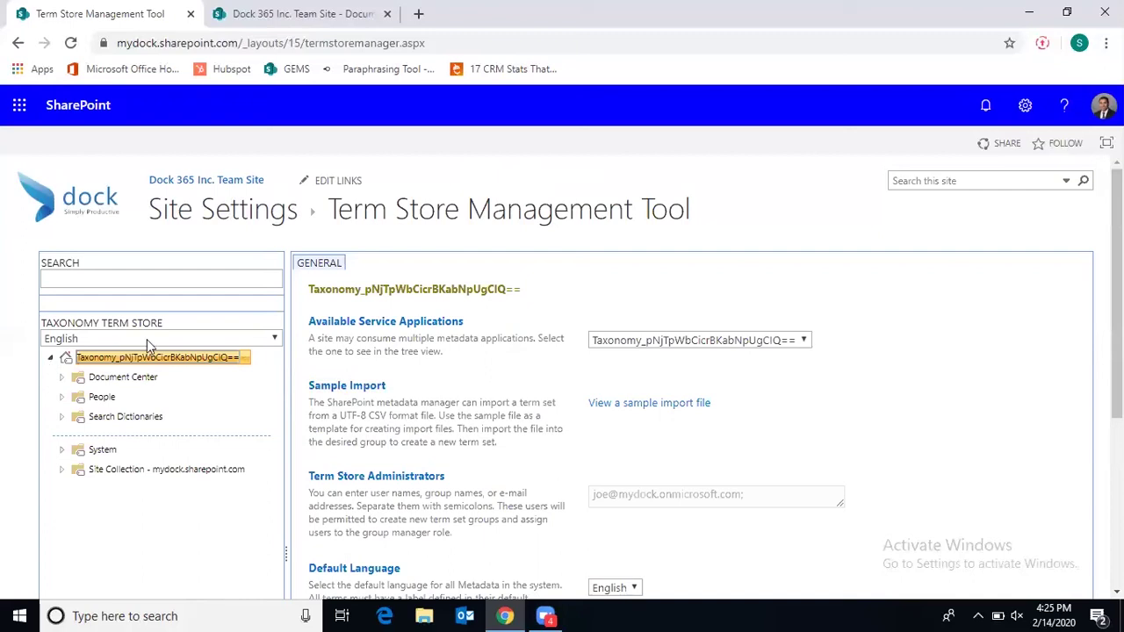
pyautogui.click(247, 360)
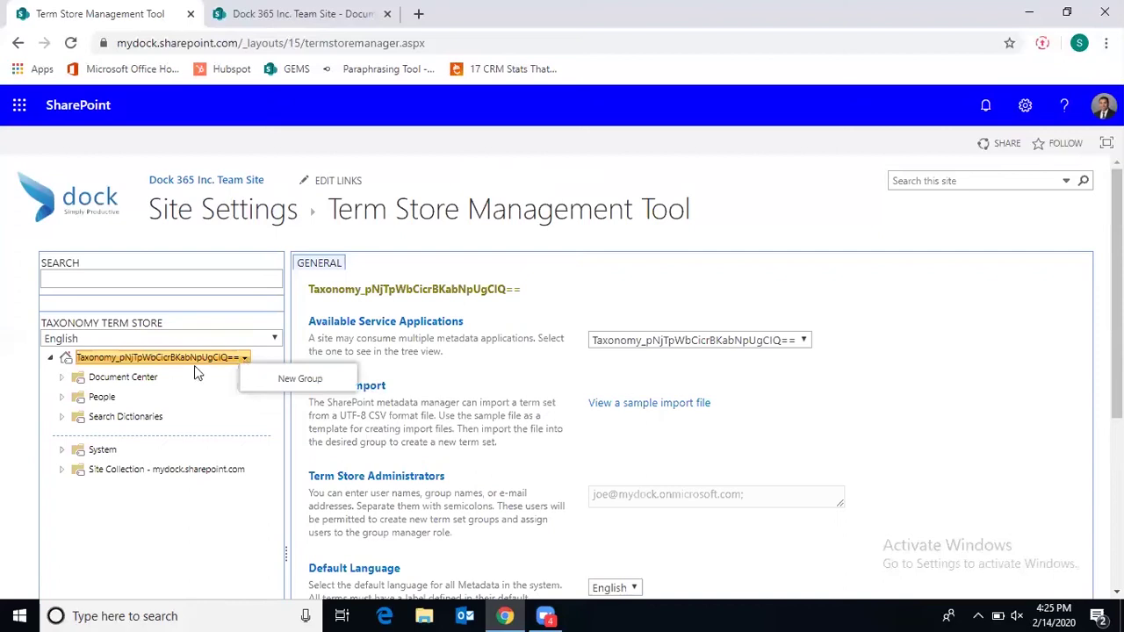
# Create a new term set named "Test Term Set" in the Document Center group.
pyautogui.click(61, 376)
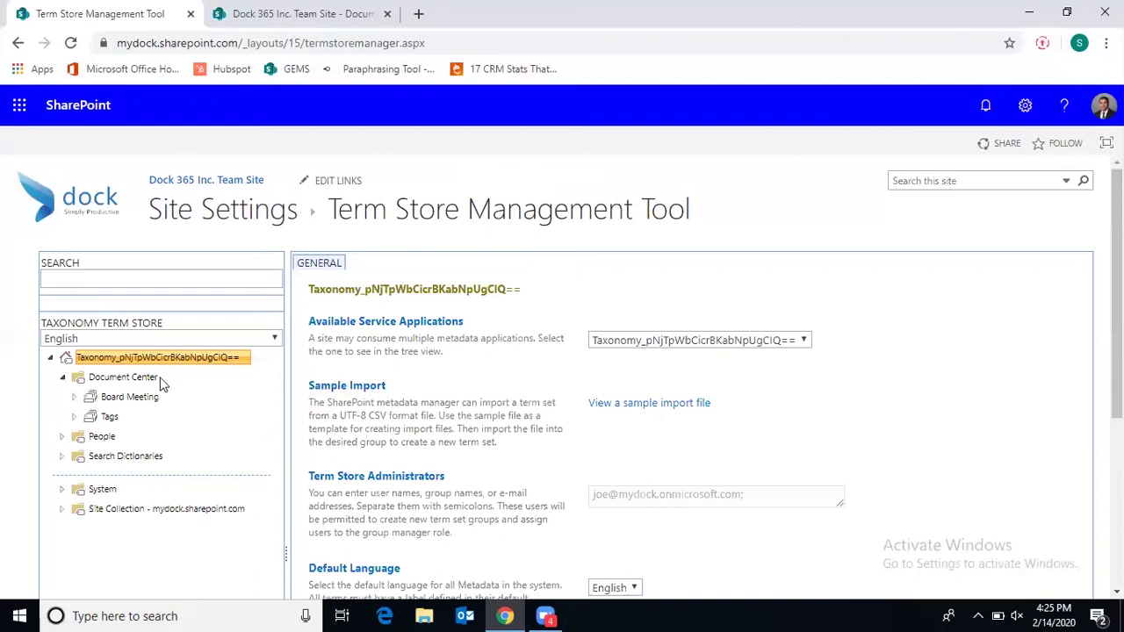
pyautogui.click(161, 380)
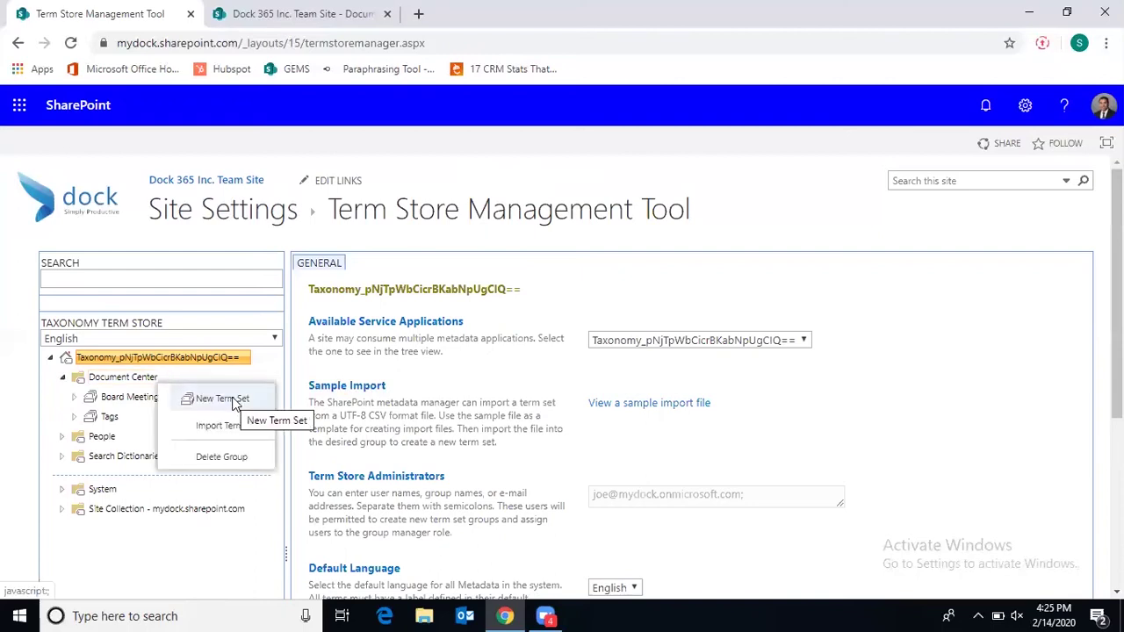
pyautogui.click(222, 398)
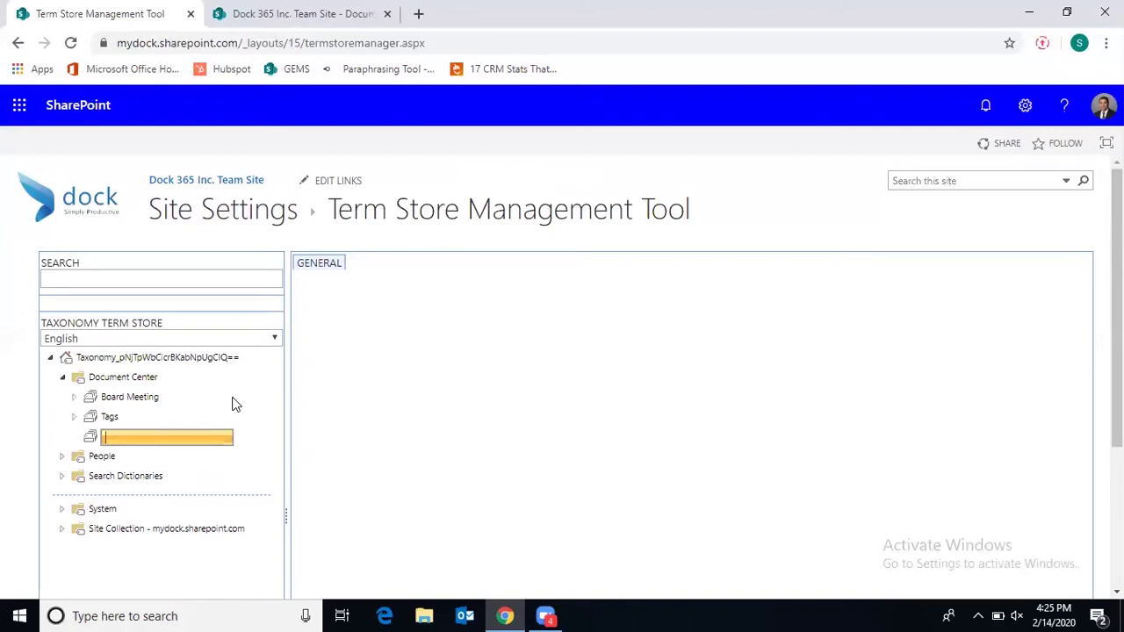
pyautogui.write('Test Term Set')
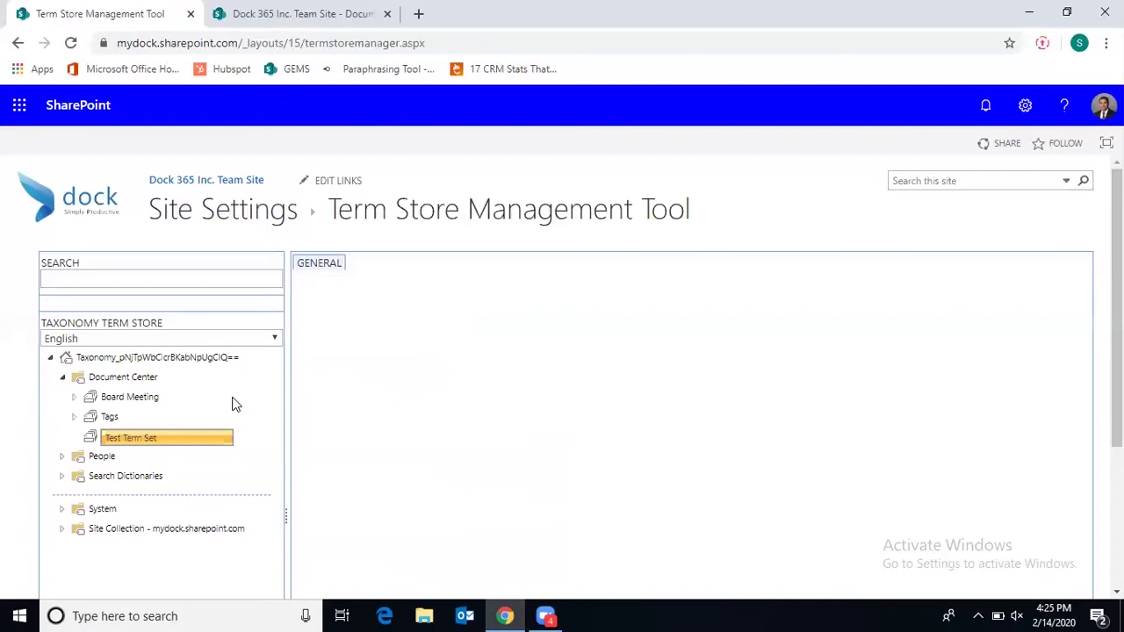
pyautogui.press('Return')
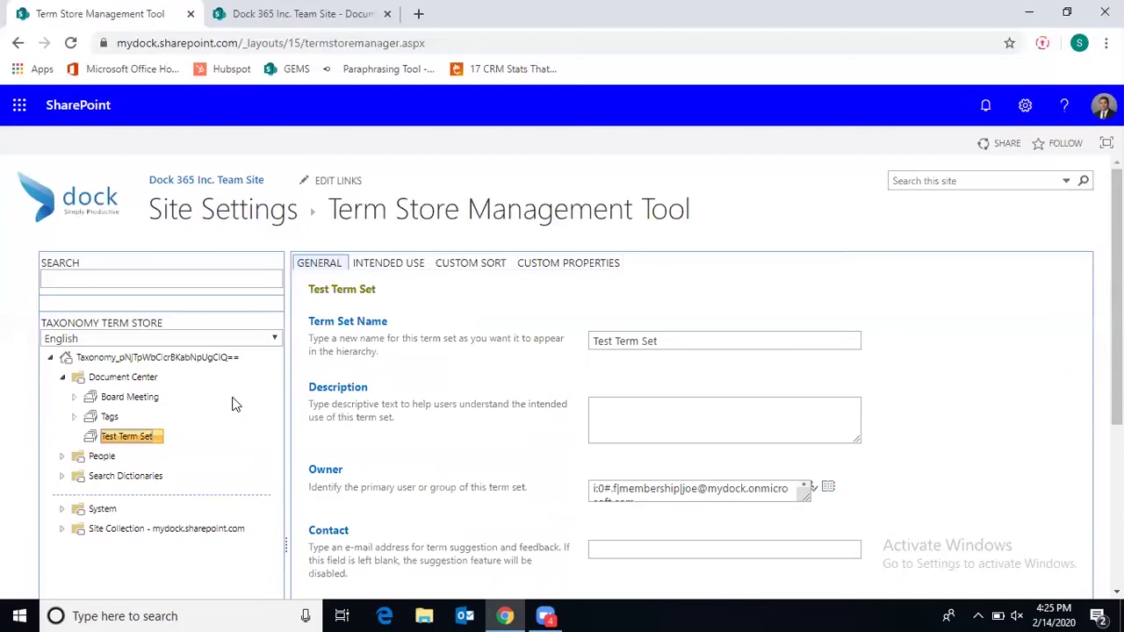
# Look at the terms under Board Meeting and create a term named "Term 1" in Test Term Set.
pyautogui.click(75, 397)
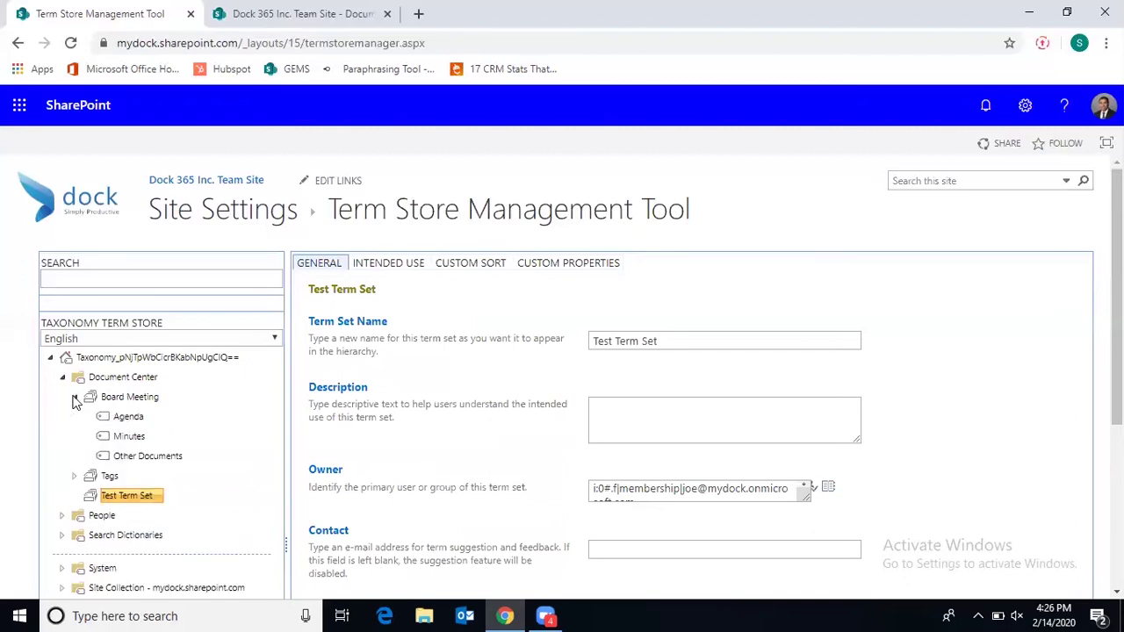
pyautogui.click(75, 397)
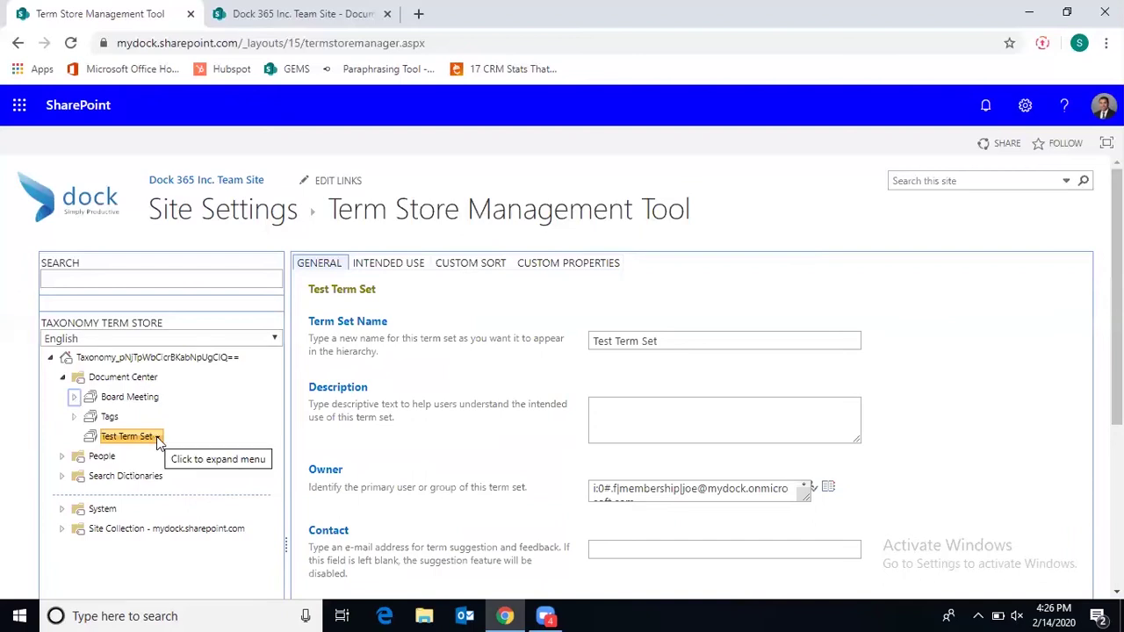
pyautogui.click(158, 438)
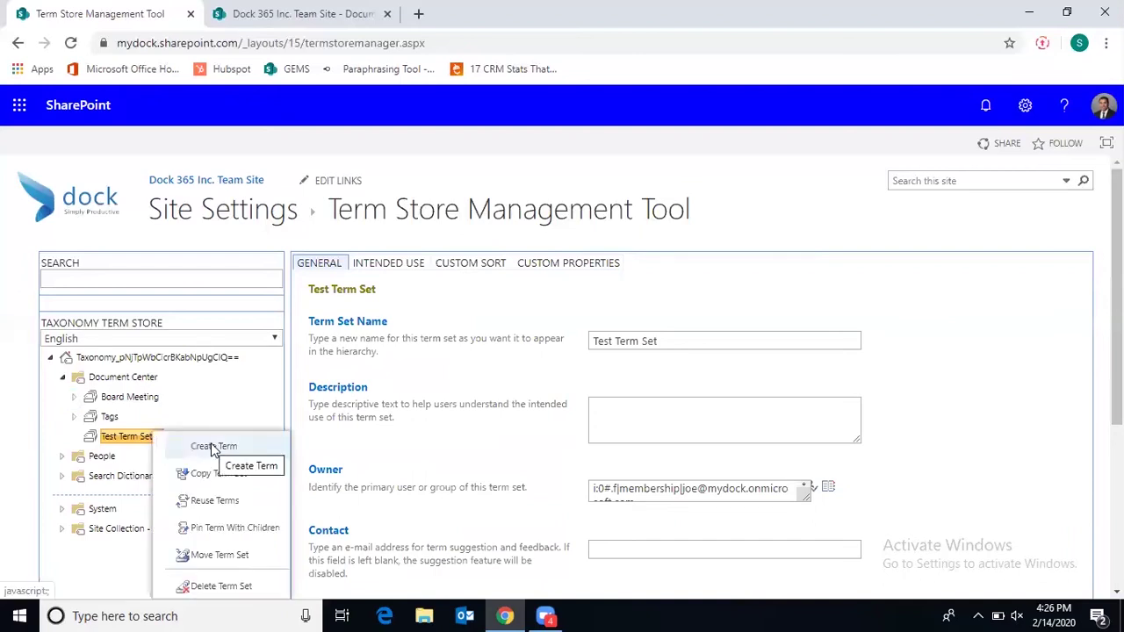
pyautogui.click(211, 447)
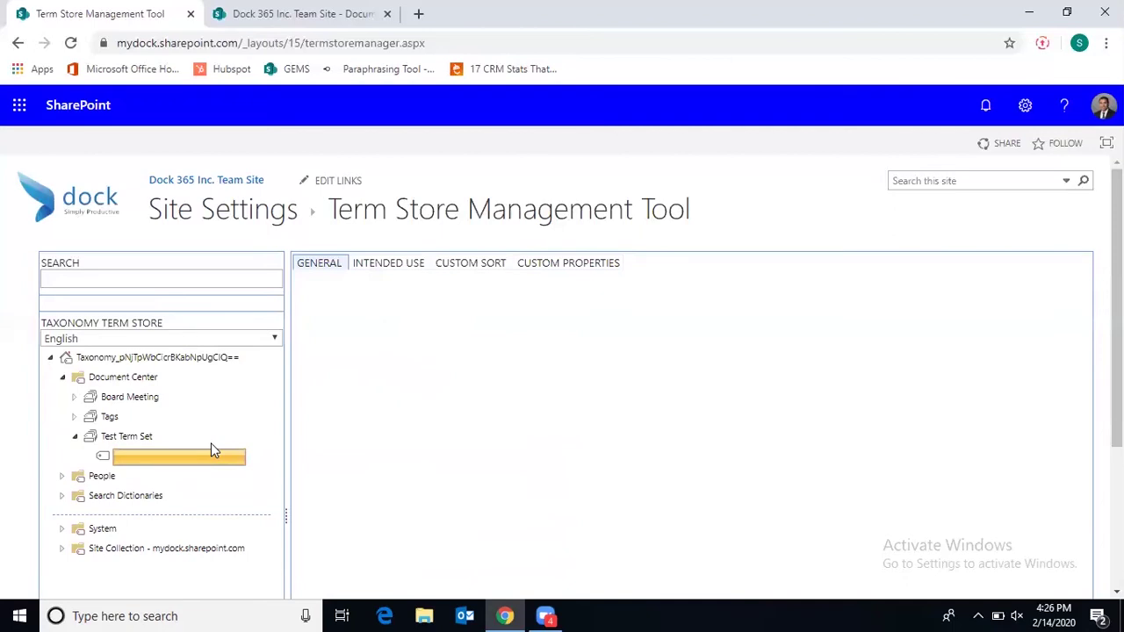
pyautogui.write('Term 1')
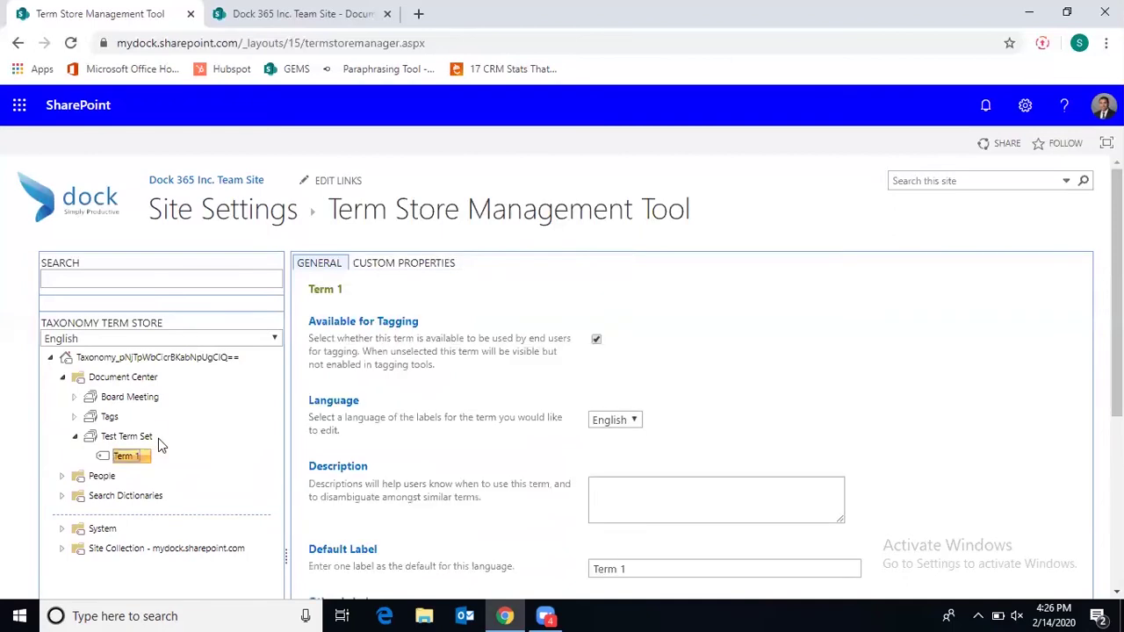
# Add a second term named "Term 2" to Test Term Set.
pyautogui.click(191, 450)
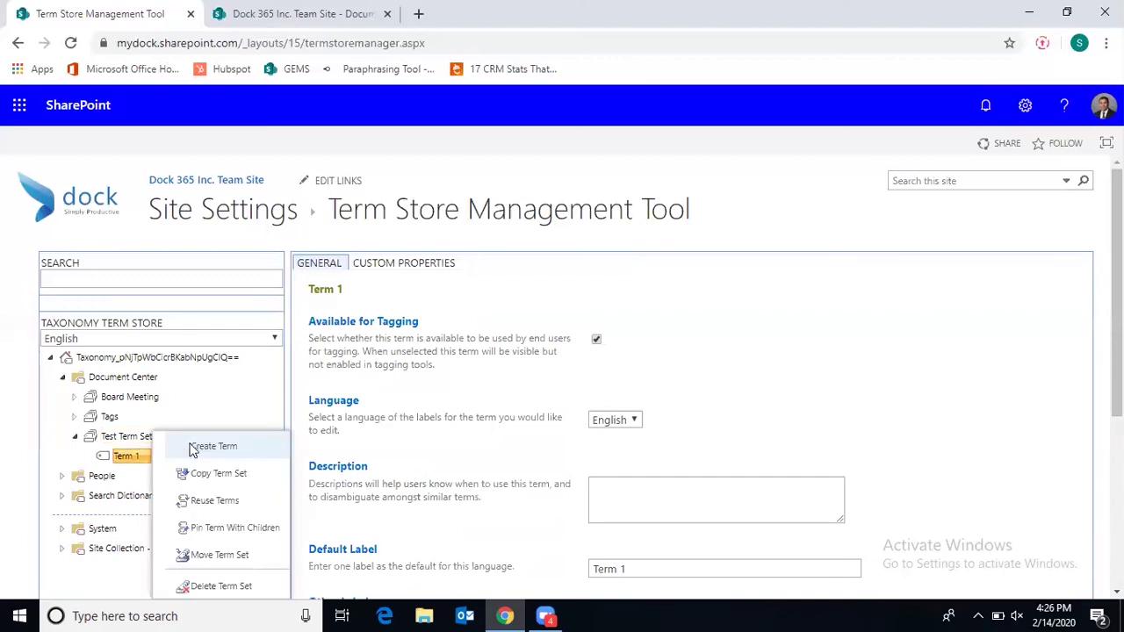
pyautogui.click(193, 451)
pyautogui.write('Term ')
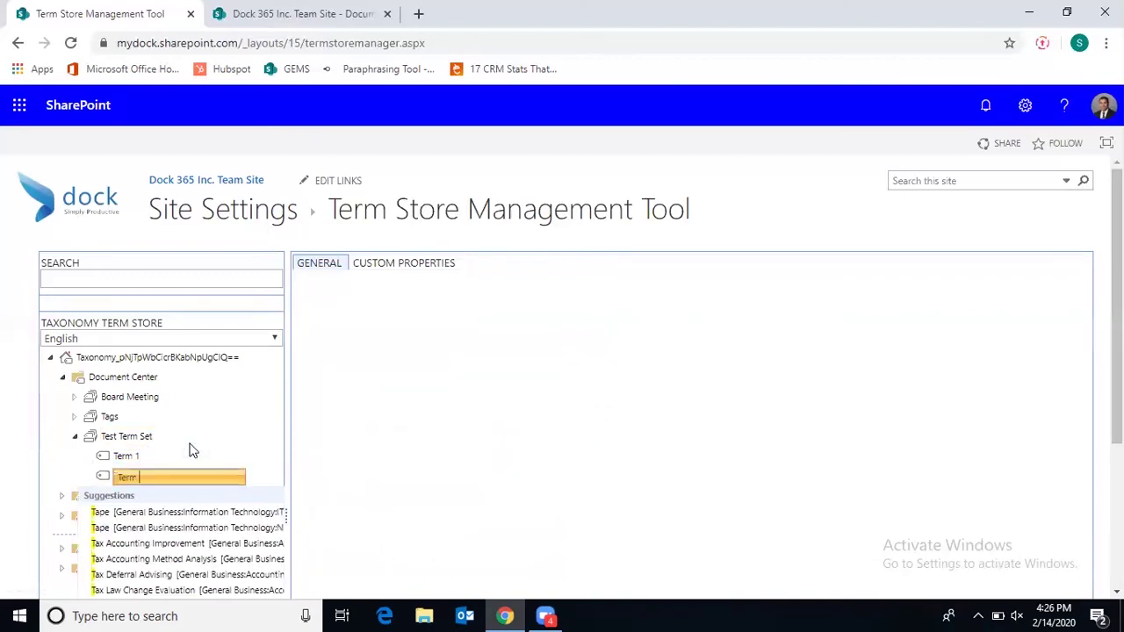
pyautogui.write('2')
pyautogui.press('Return')
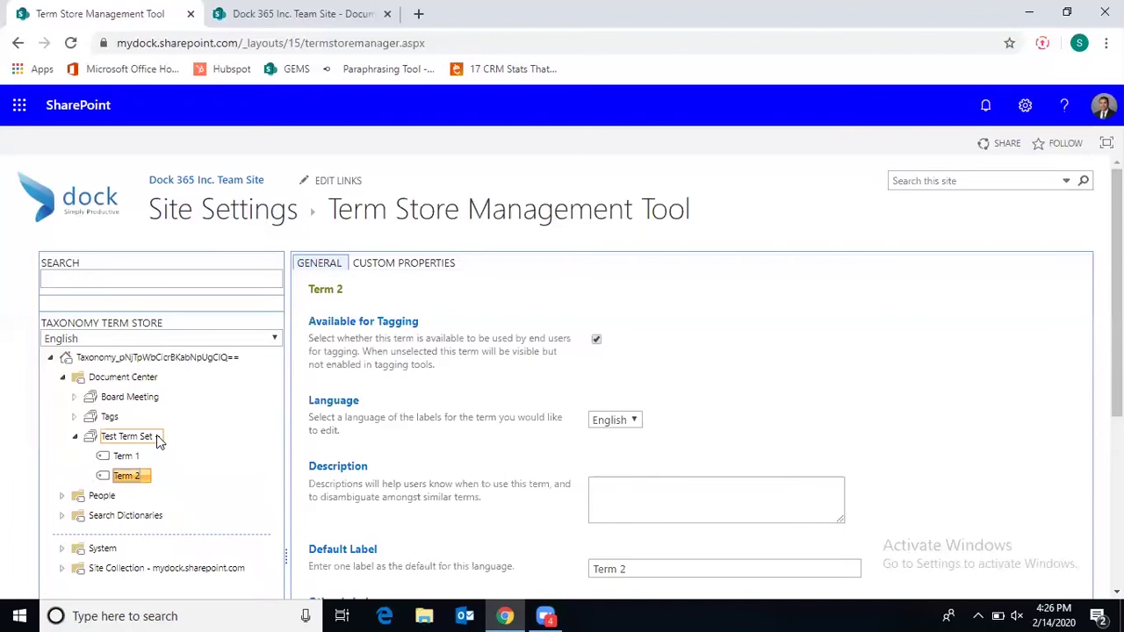
# Add a third term named "Term 3" to Test Term Set.
pyautogui.click(159, 440)
pyautogui.click(200, 451)
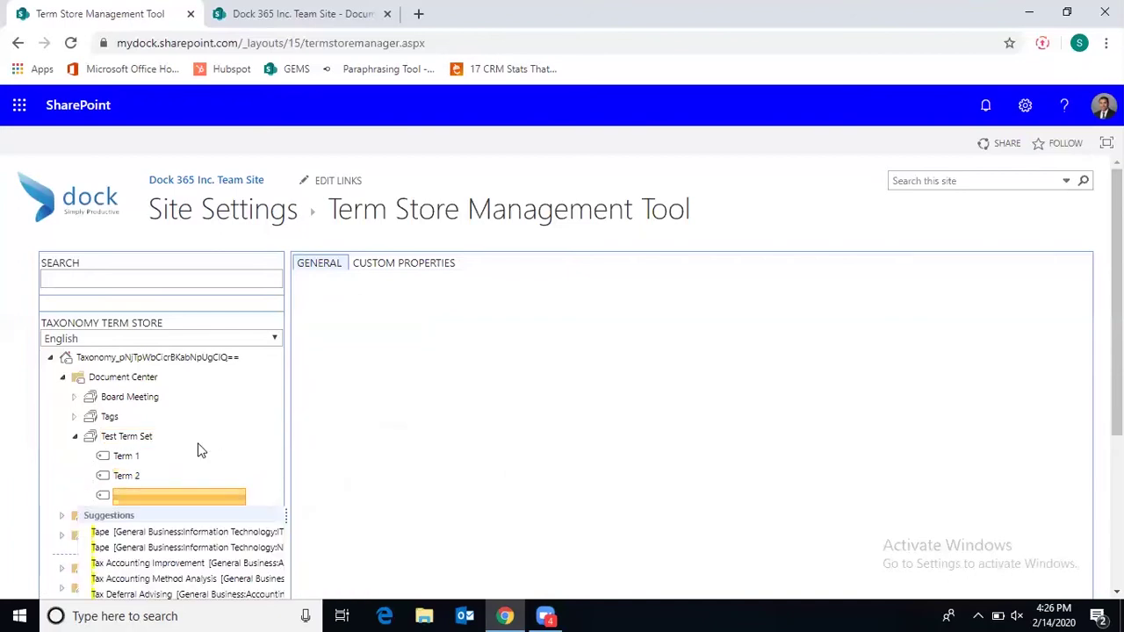
pyautogui.write('Term 3')
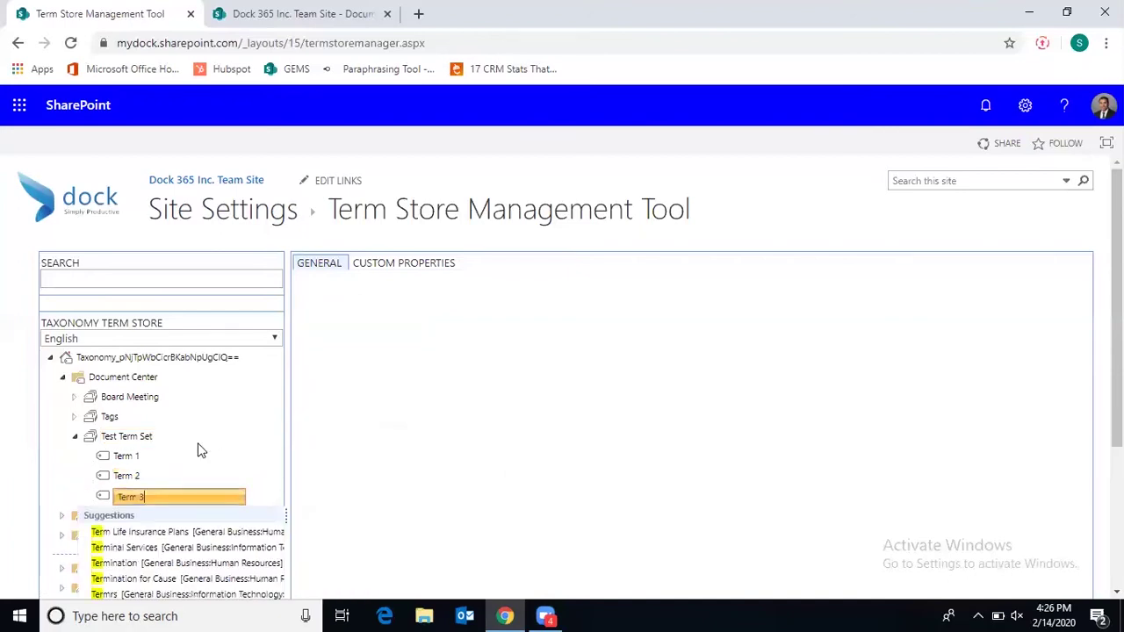
pyautogui.press('Return')
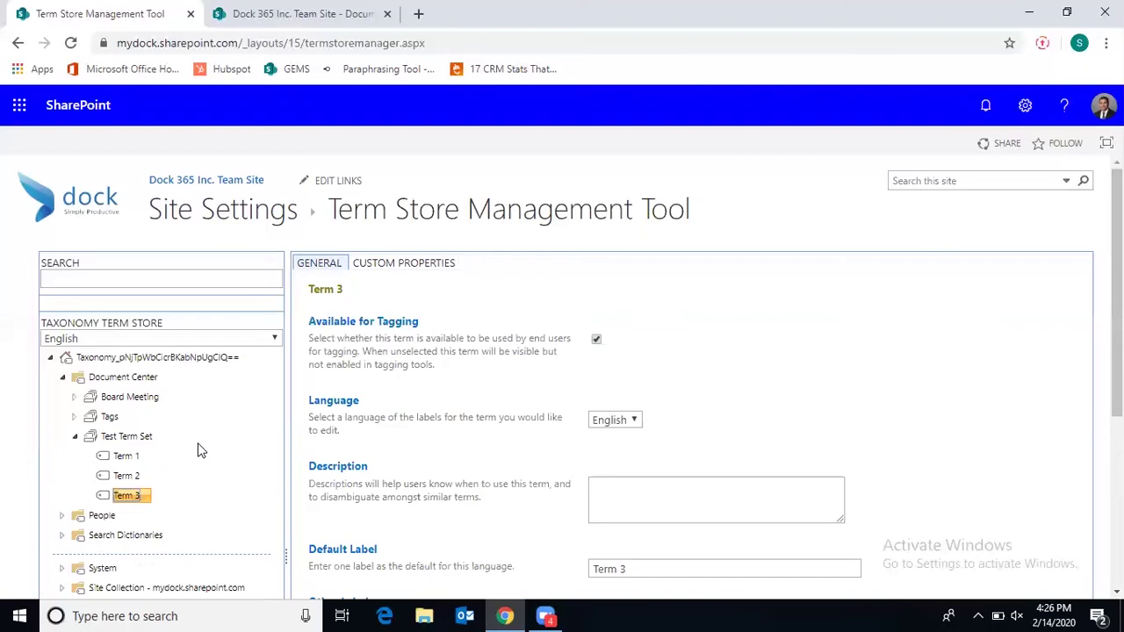
pyautogui.click(147, 463)
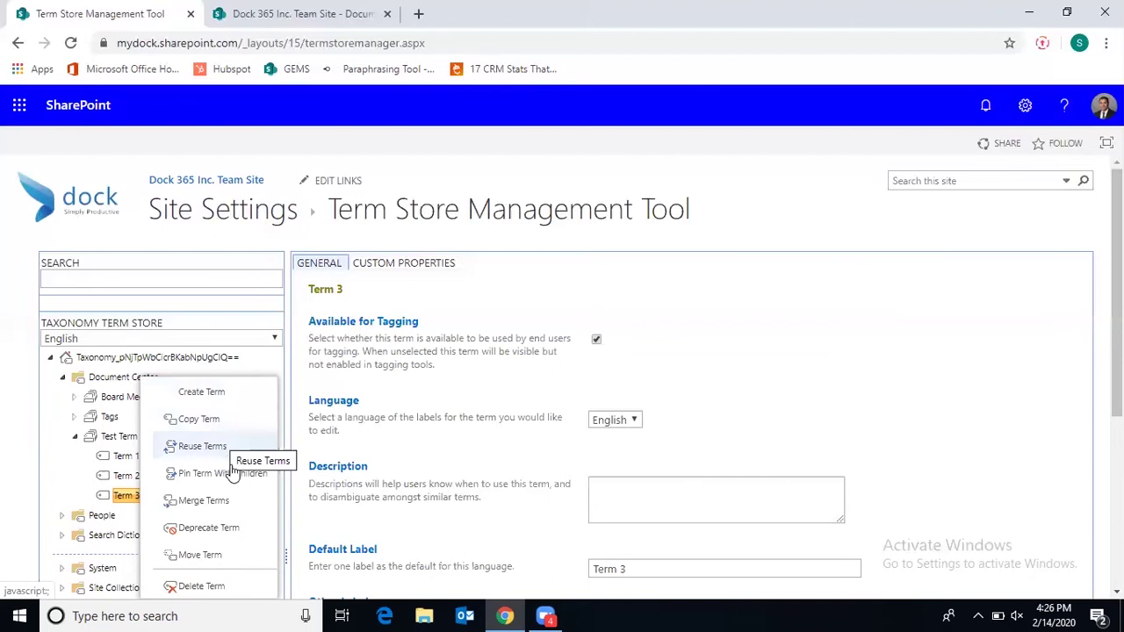
pyautogui.click(201, 556)
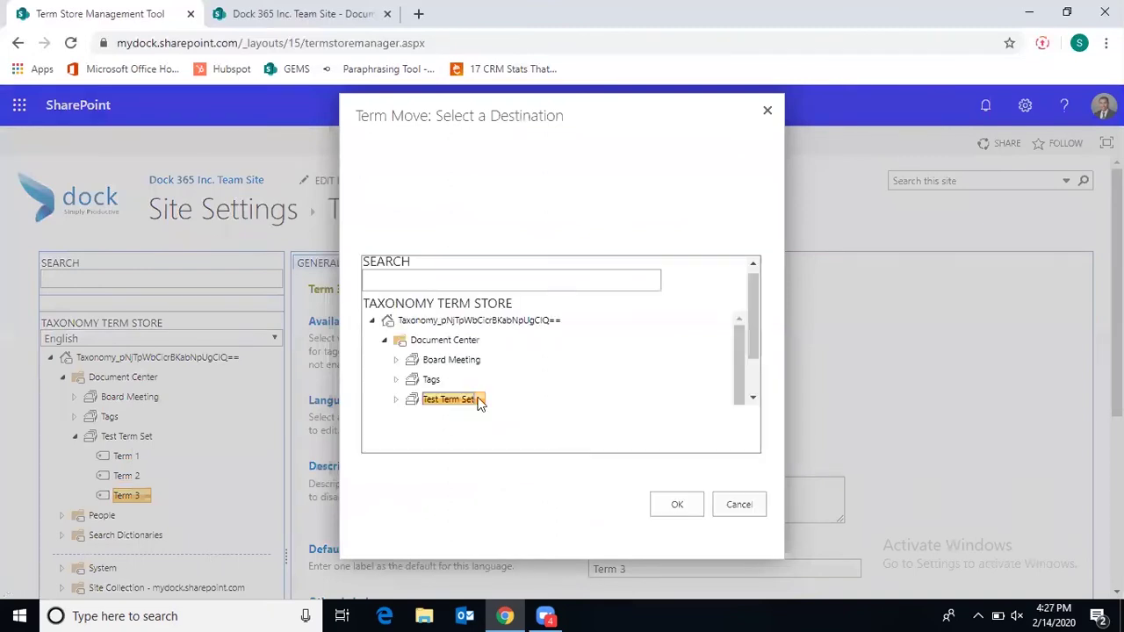
pyautogui.click(397, 400)
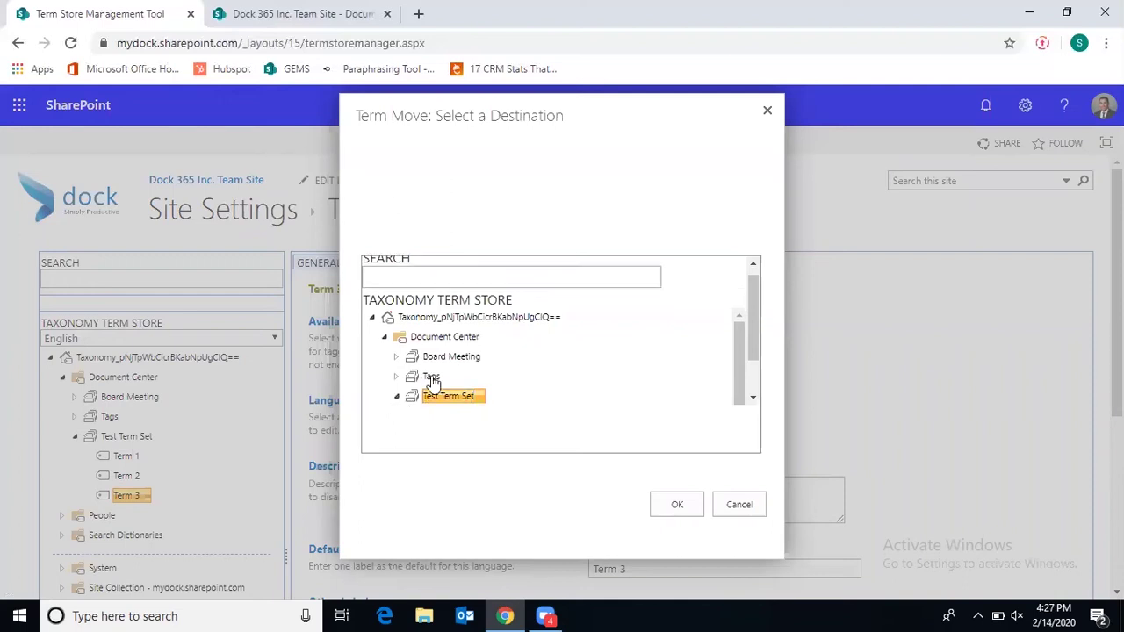
pyautogui.click(432, 378)
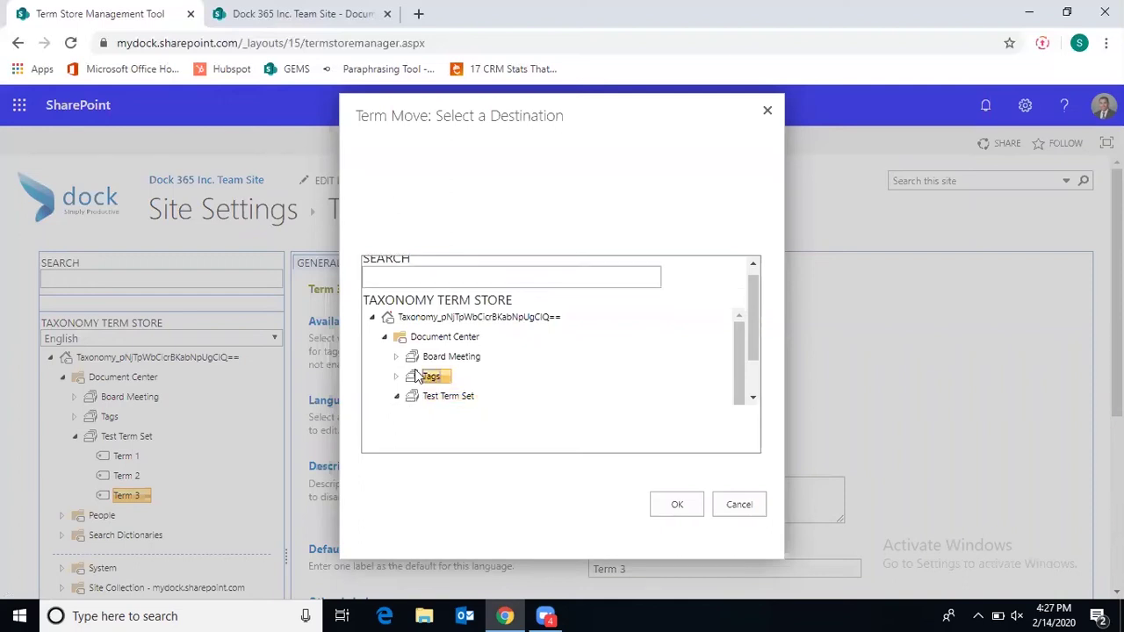
pyautogui.click(739, 505)
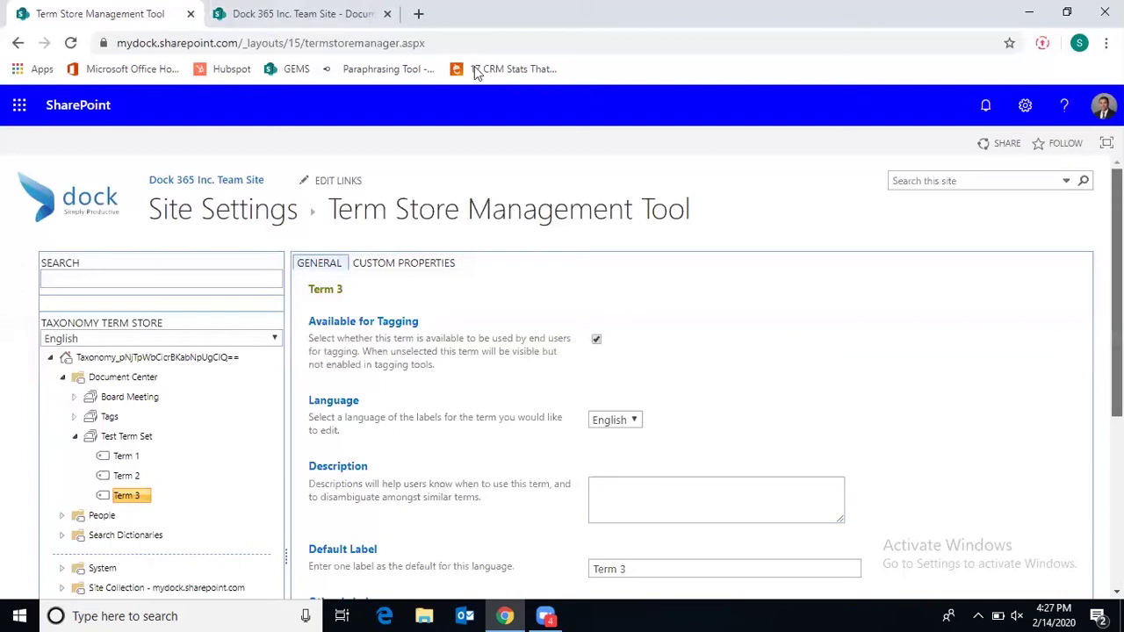
# Close the term store page and dismiss the settings pane over the Documents library.
pyautogui.moveTo(1118, 292); pyautogui.dragTo(1117, 451)
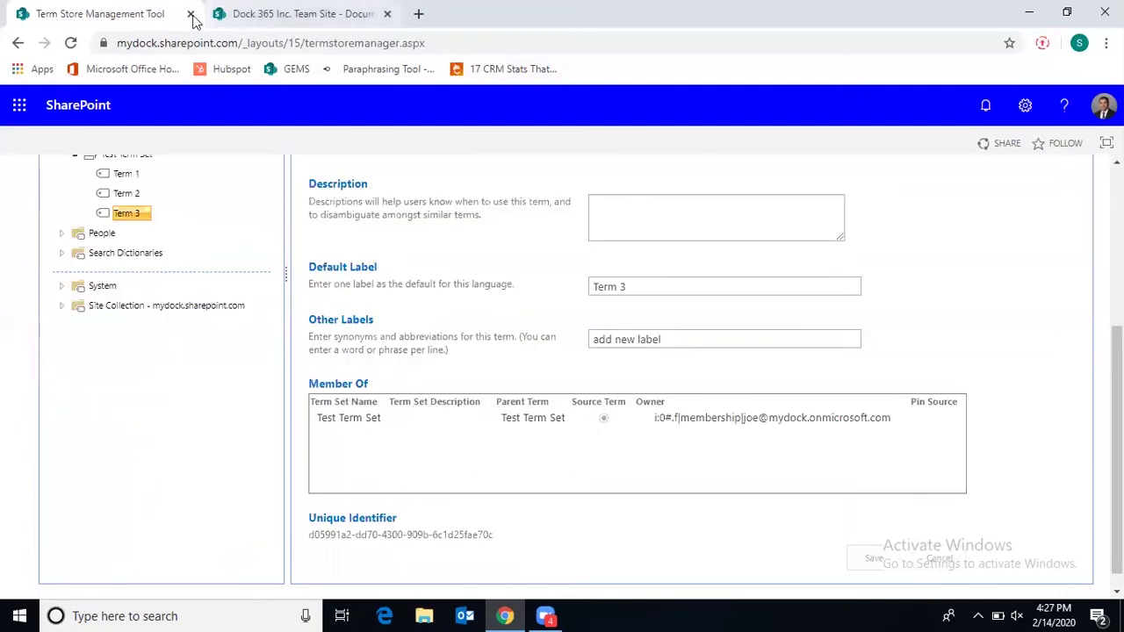
pyautogui.click(191, 14)
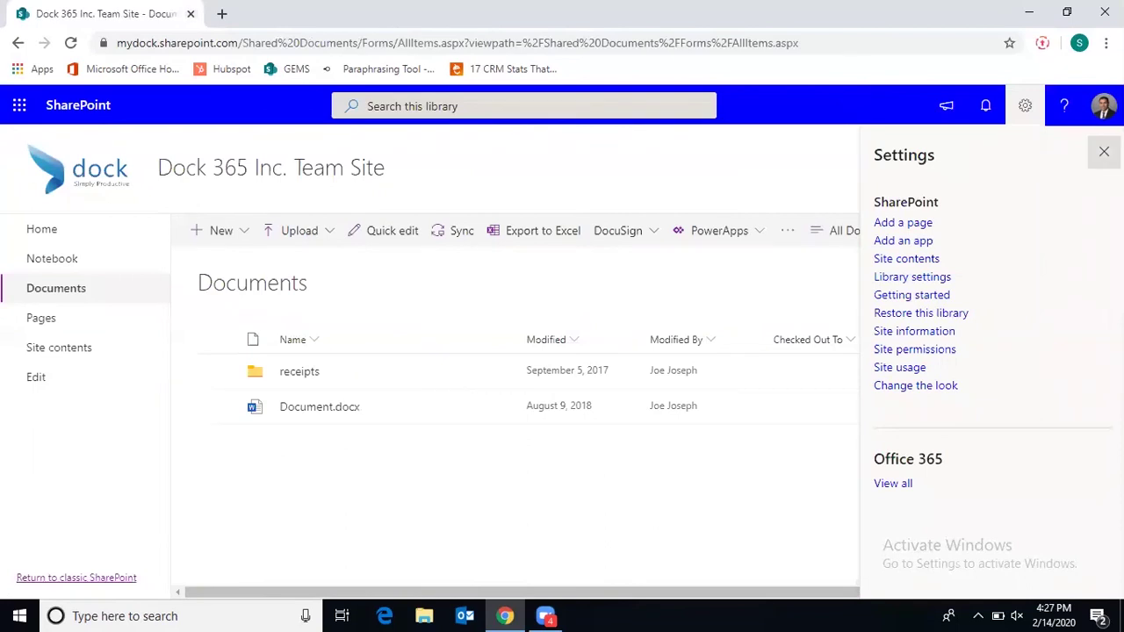
pyautogui.click(1104, 152)
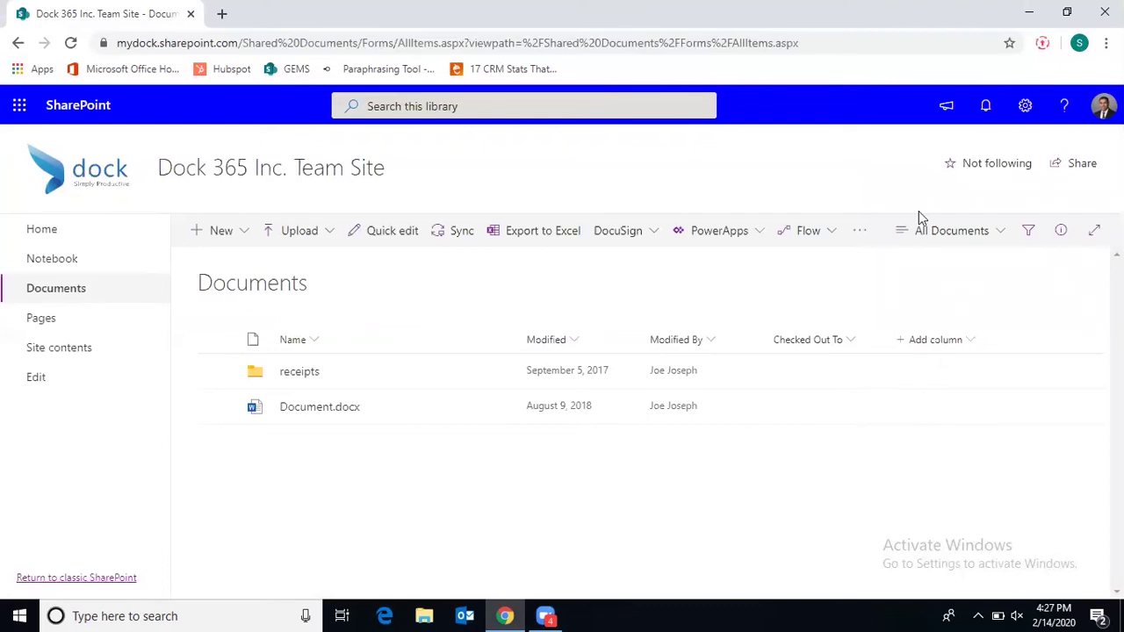
# Start a new Documents library column from the full list of types, with type Managed Metadata and name "Tag".
pyautogui.click(930, 340)
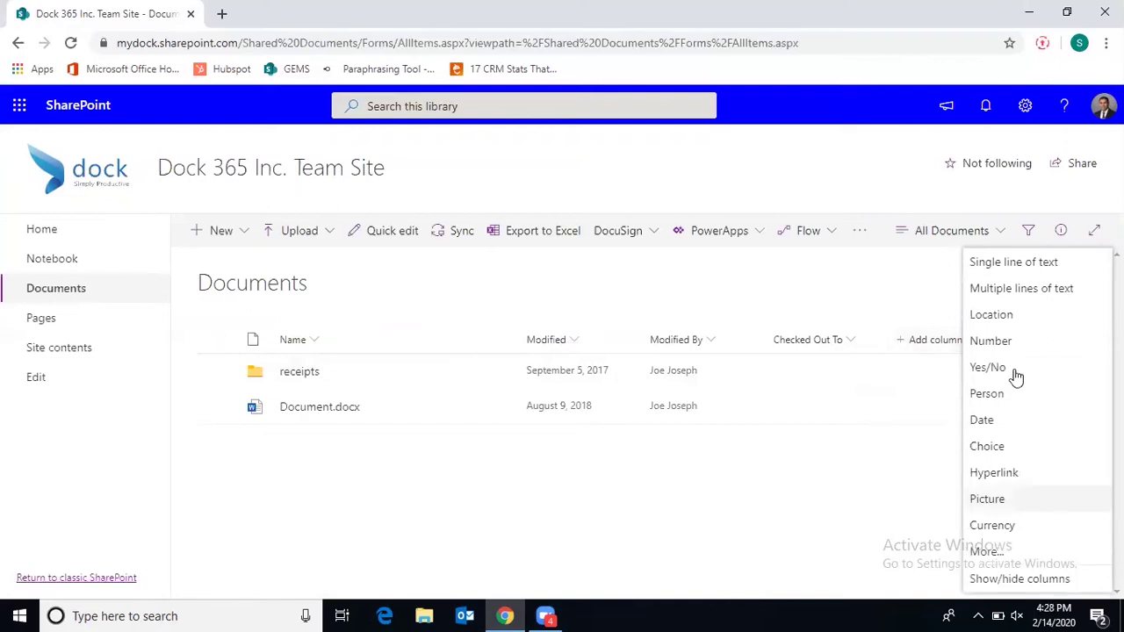
pyautogui.click(987, 553)
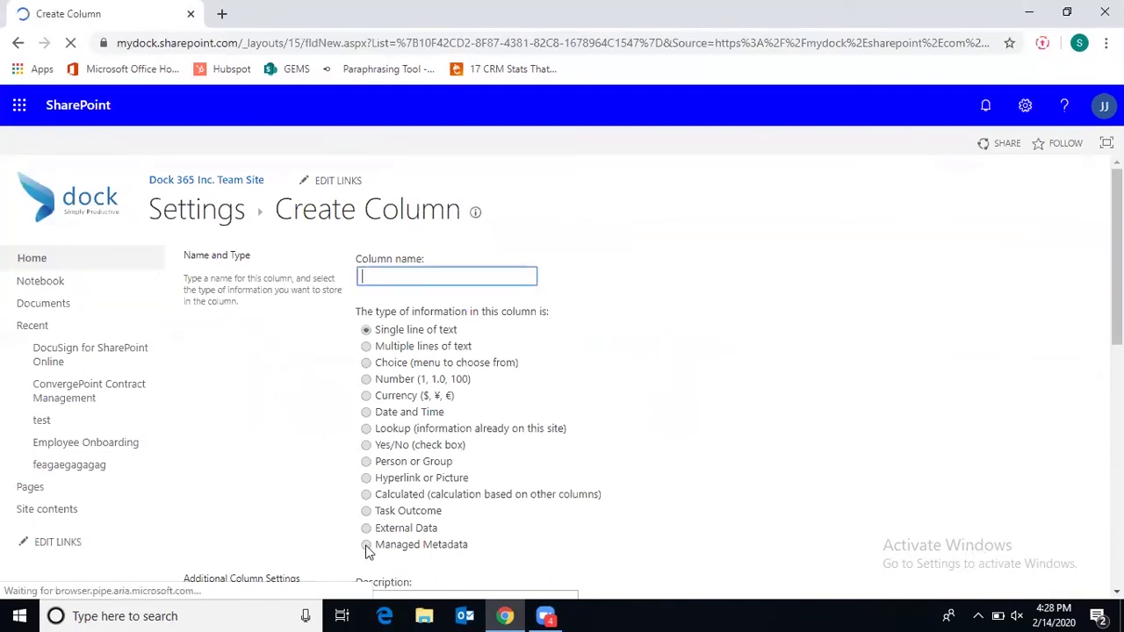
pyautogui.click(367, 546)
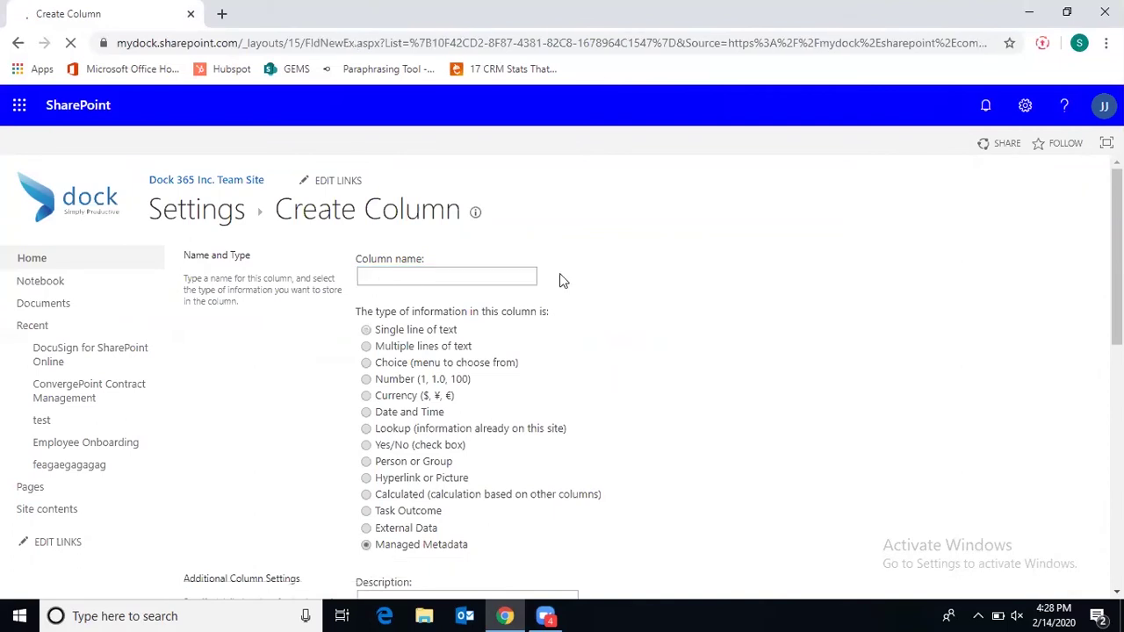
pyautogui.write('Tag')
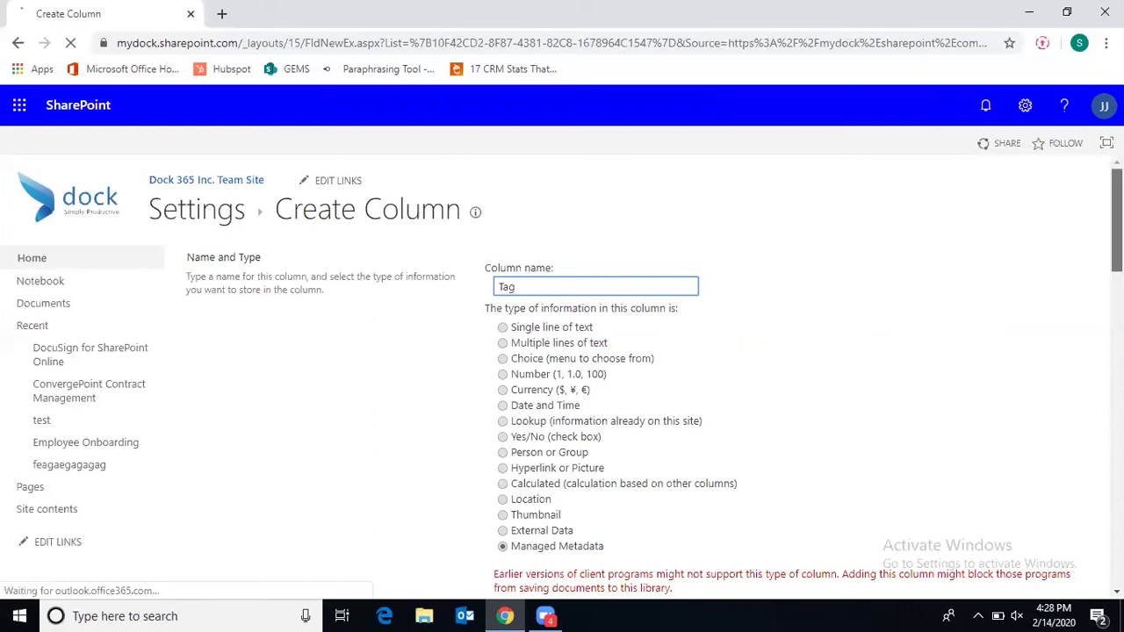
# Choose Test Term Set in the Document Center group as the managed term set for the Tag column.
pyautogui.scroll(-2, 1117, 220)
pyautogui.scroll(-2, 1117, 263)
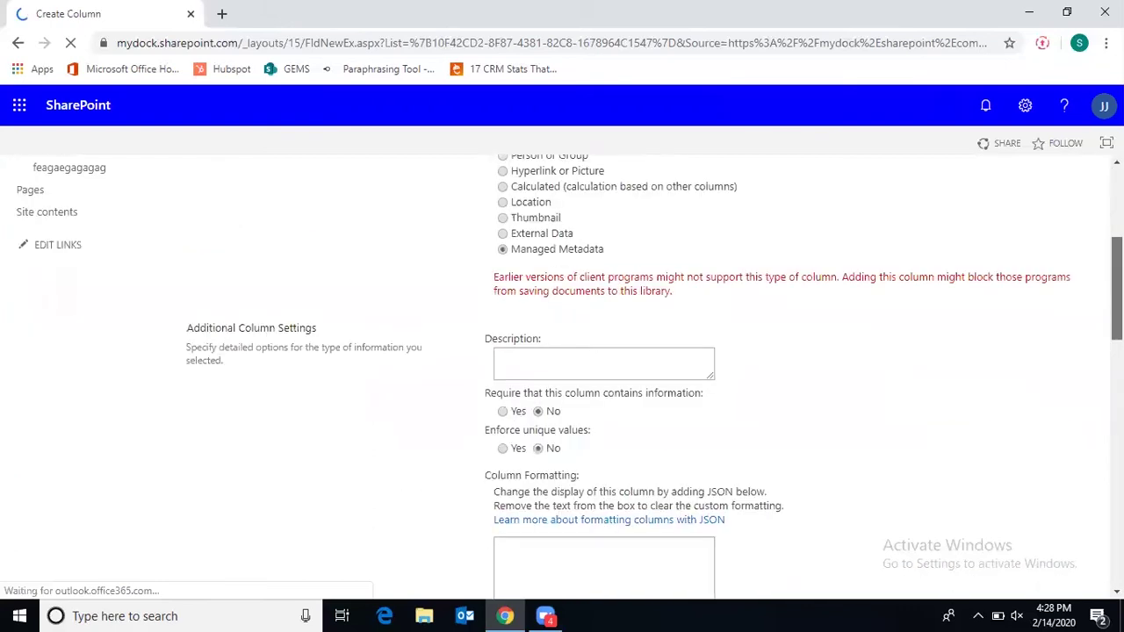
pyautogui.scroll(-1, 1116, 290)
pyautogui.scroll(-1, 562, 369)
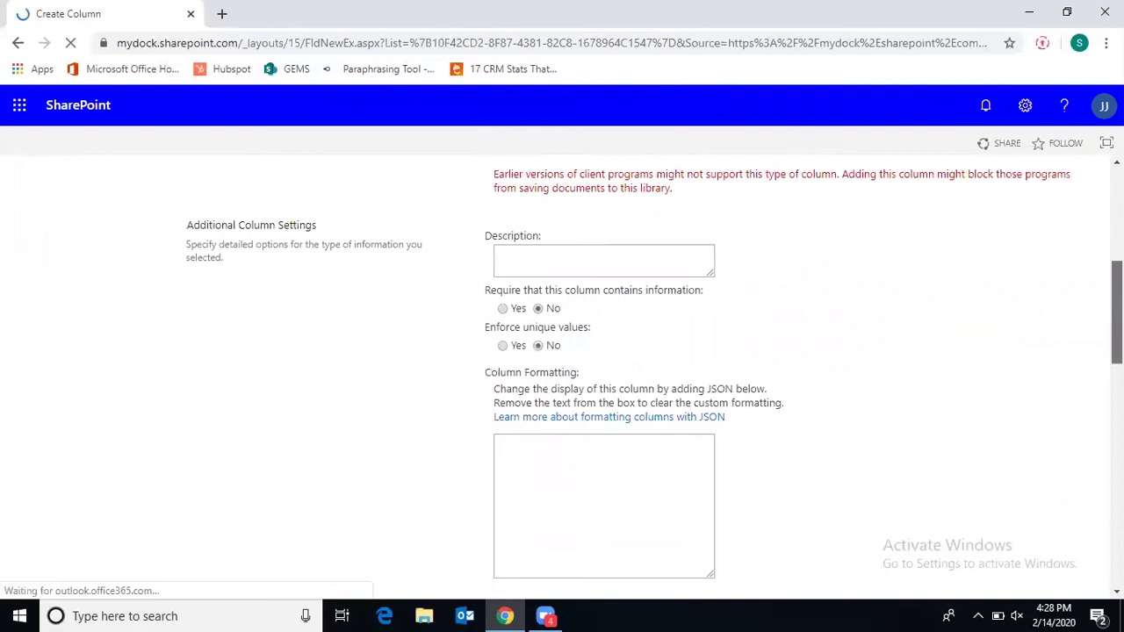
pyautogui.moveTo(1116, 312); pyautogui.dragTo(1116, 455)
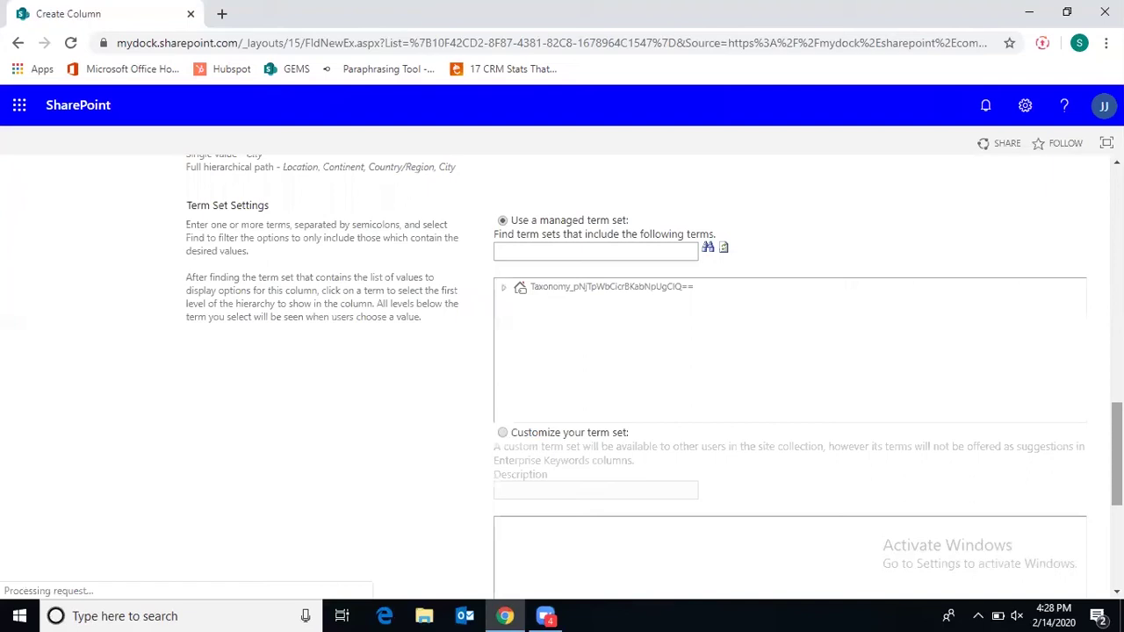
pyautogui.click(506, 289)
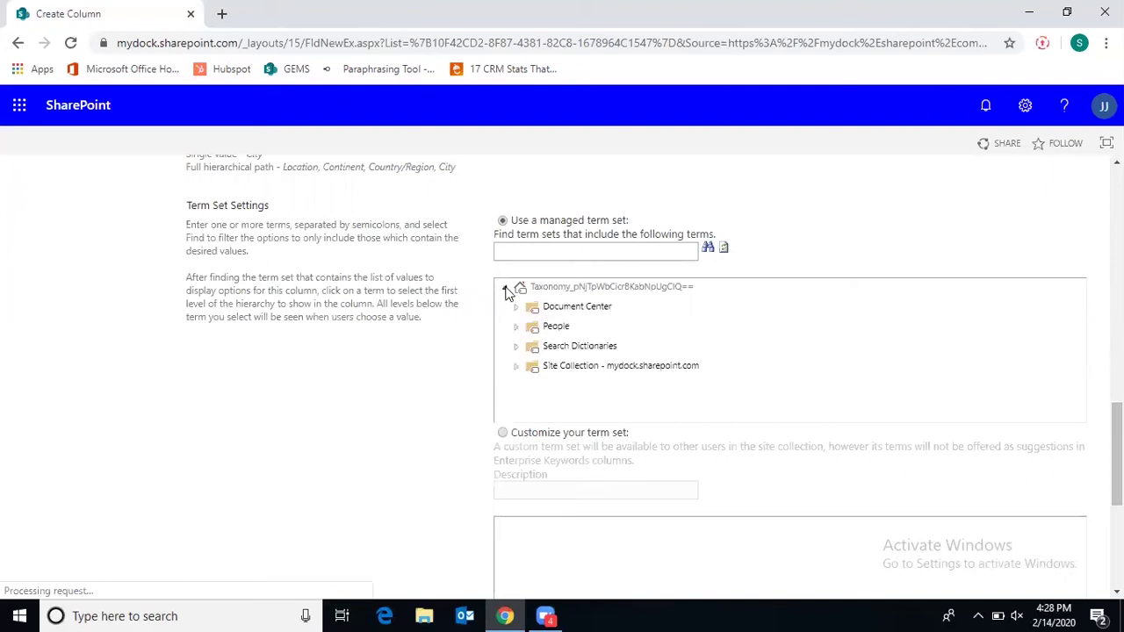
pyautogui.click(517, 311)
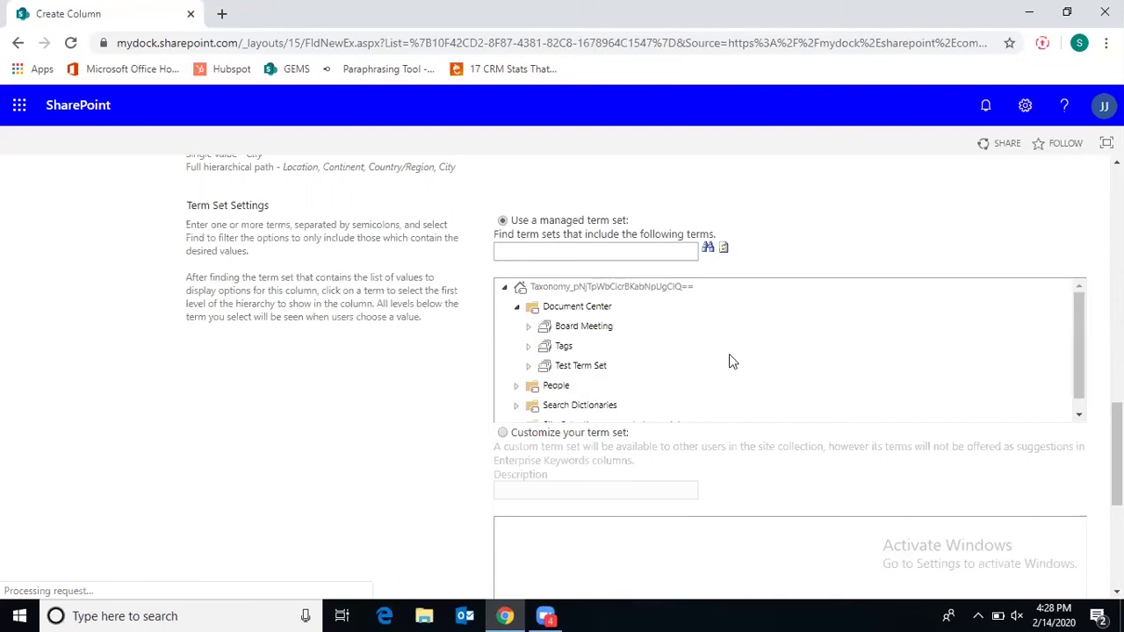
pyautogui.click(732, 360)
pyautogui.doubleClick(573, 367)
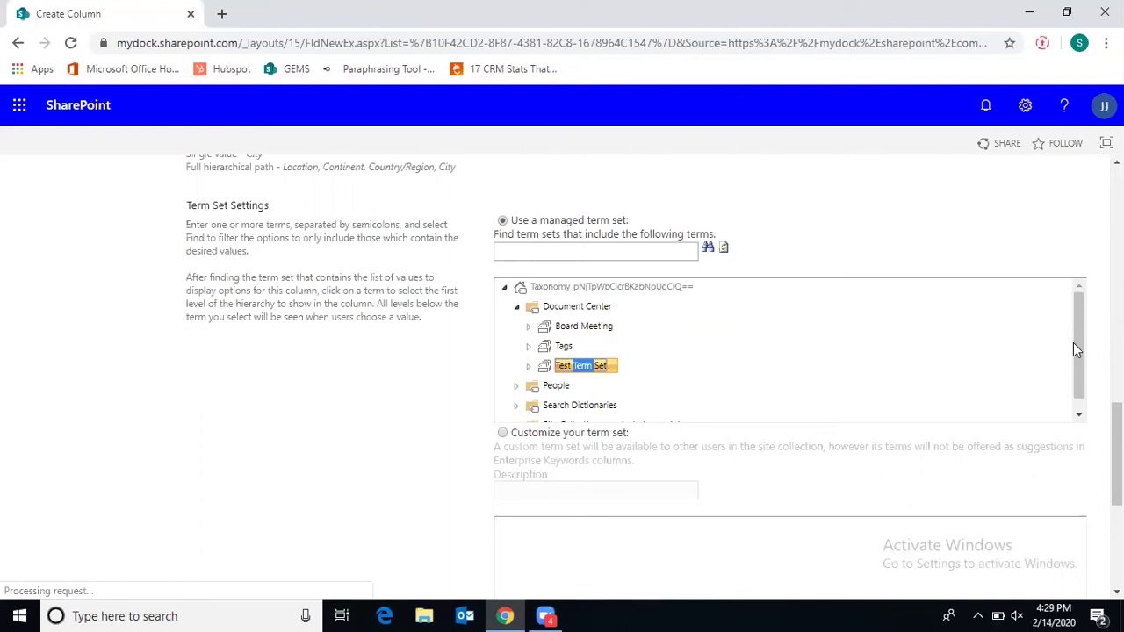
pyautogui.scroll(-1, 1077, 371)
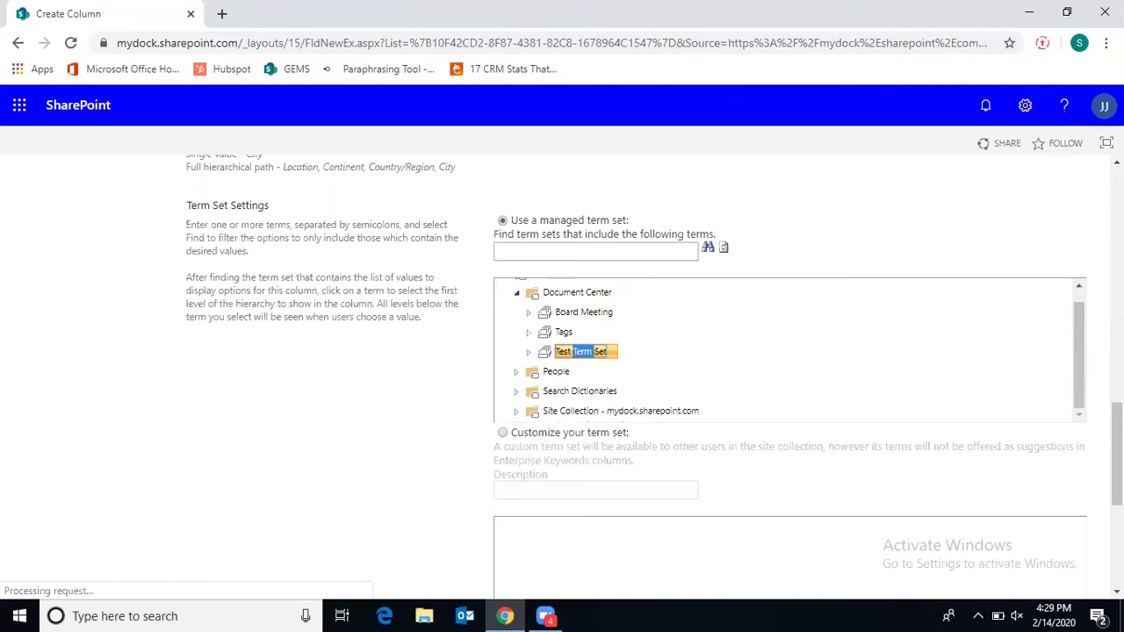
pyautogui.scroll(-4, 874, 422)
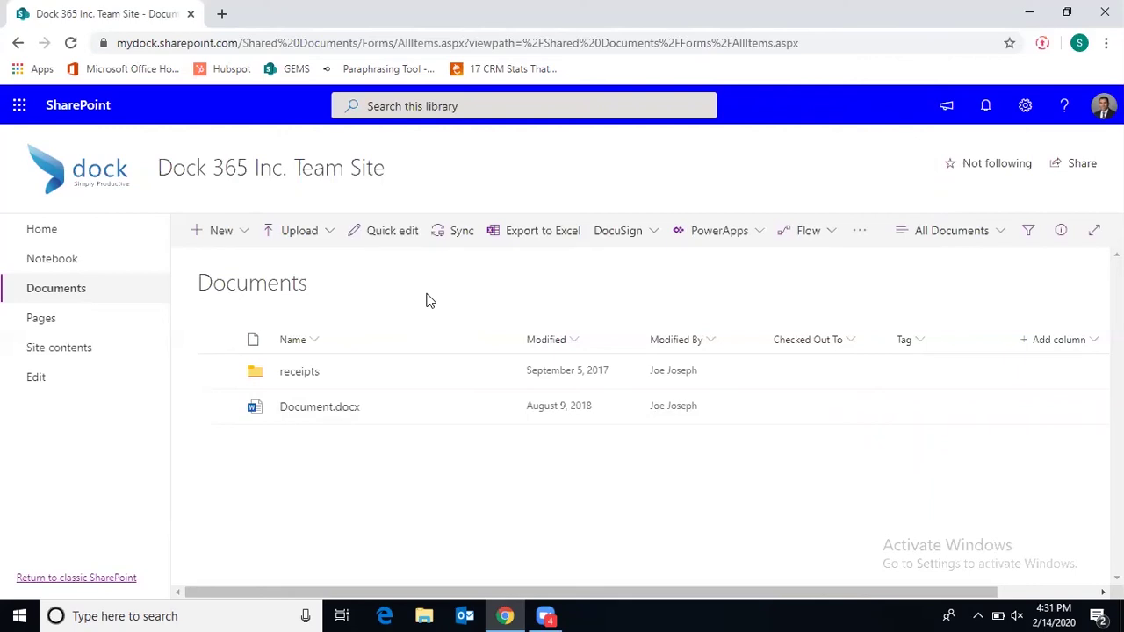
# Upload the file Test Document from the Downloads folder to the Documents library.
pyautogui.click(308, 233)
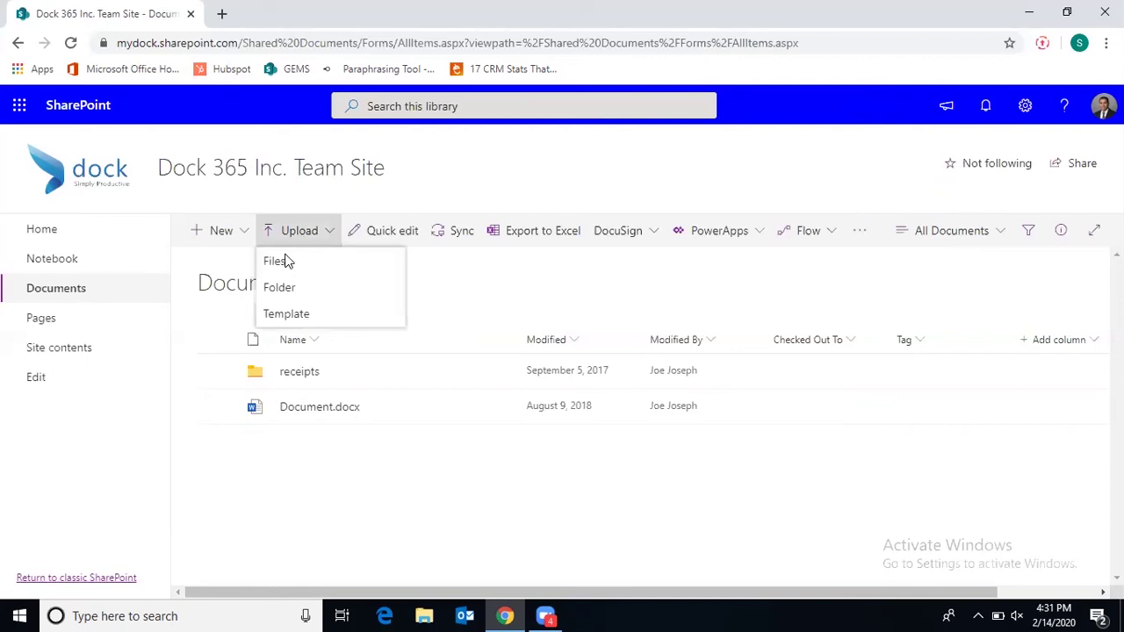
pyautogui.click(279, 261)
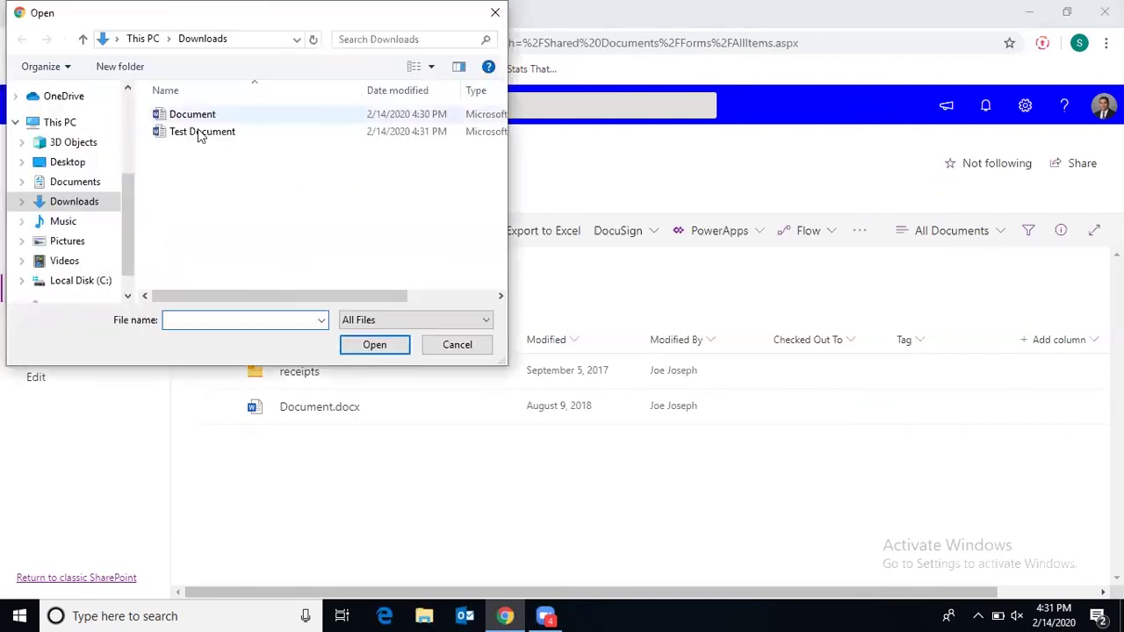
pyautogui.click(201, 132)
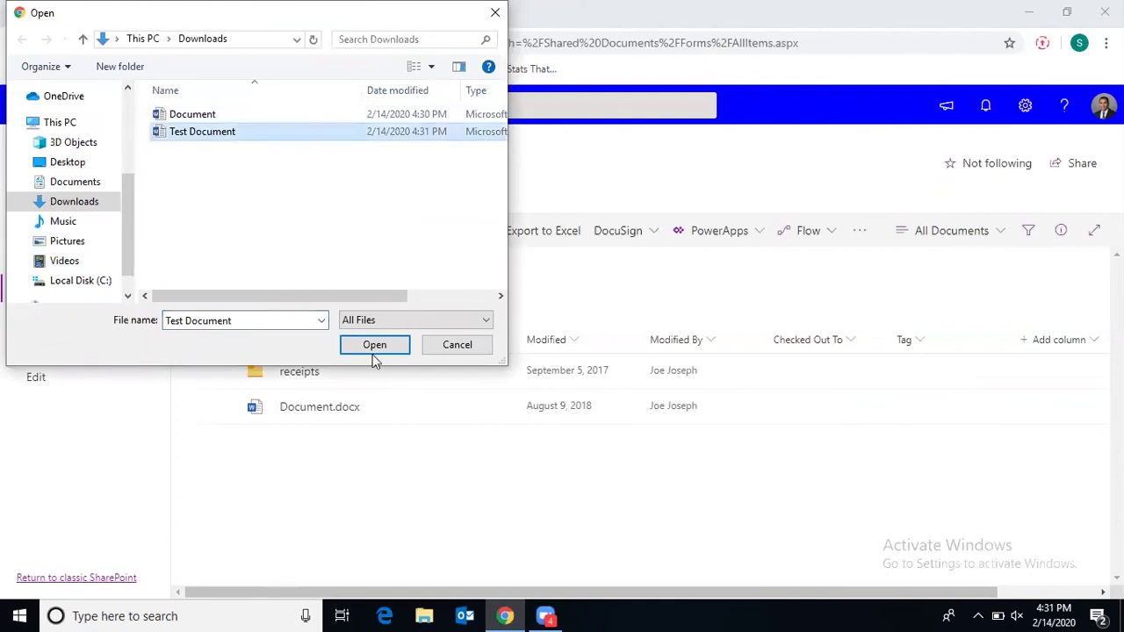
pyautogui.click(375, 346)
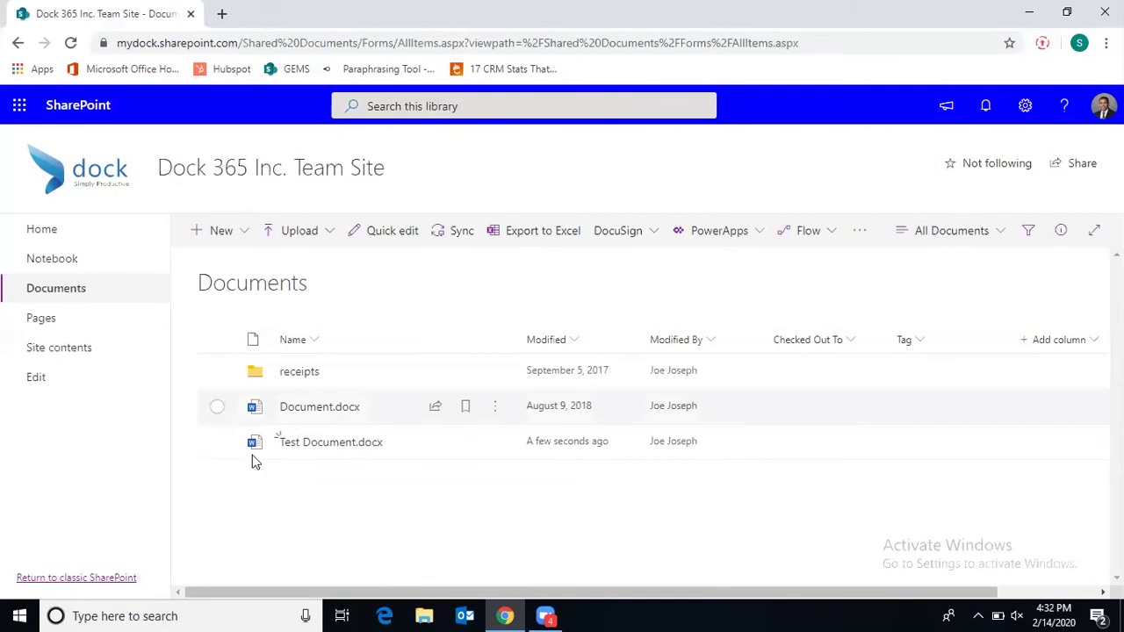
# Select the uploaded Test Document.docx and bring up its editable properties in the details view.
pyautogui.click(217, 443)
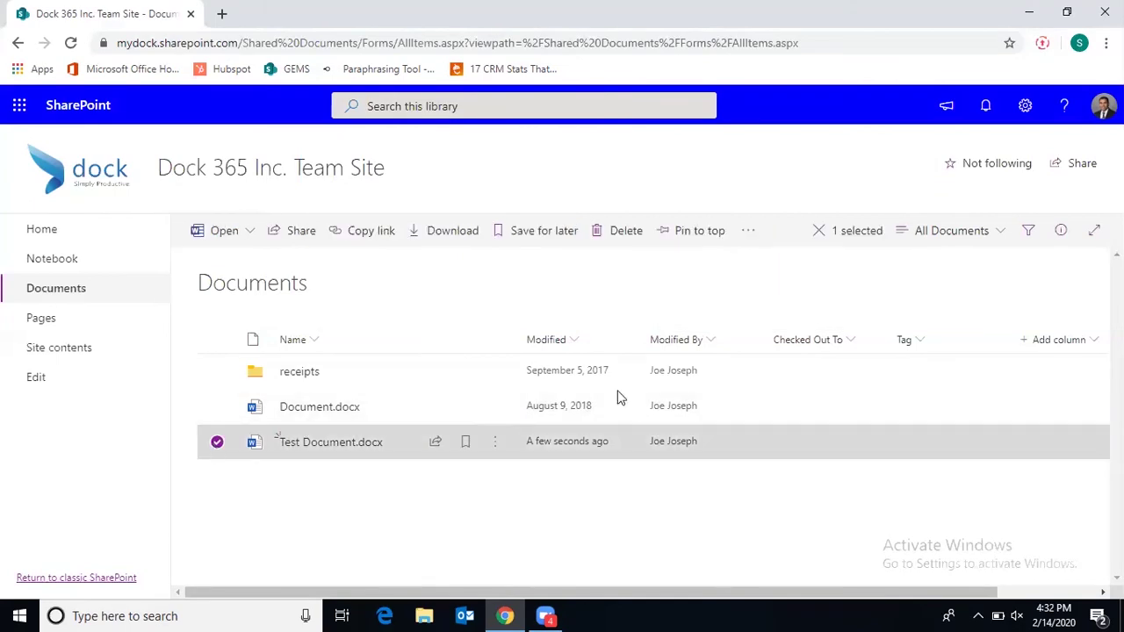
pyautogui.click(1062, 234)
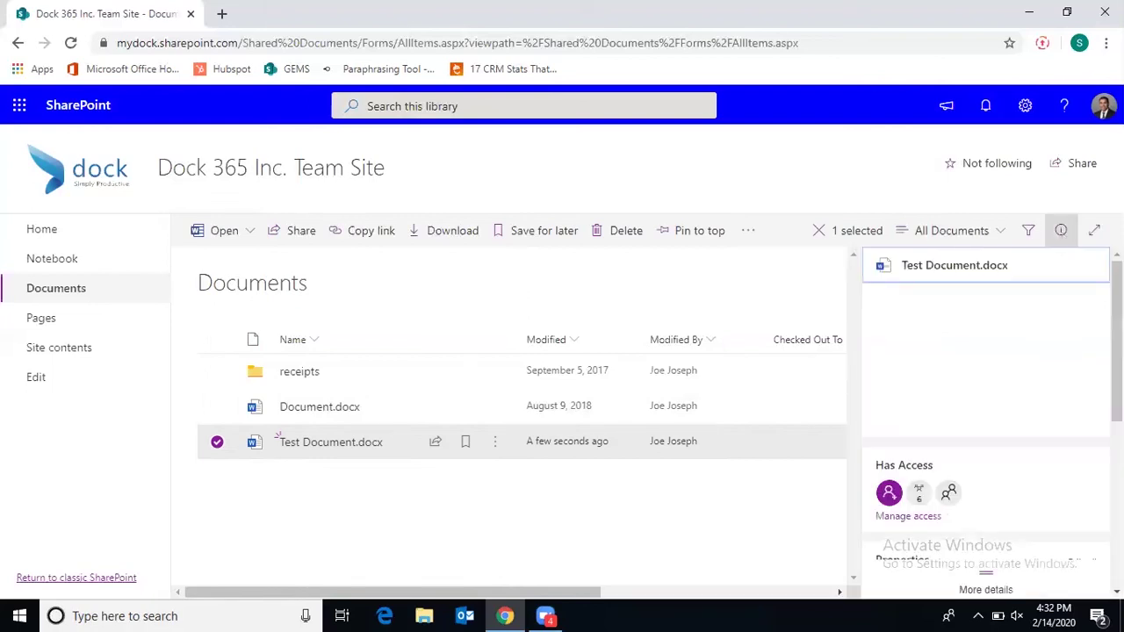
pyautogui.scroll(-2, 984, 422)
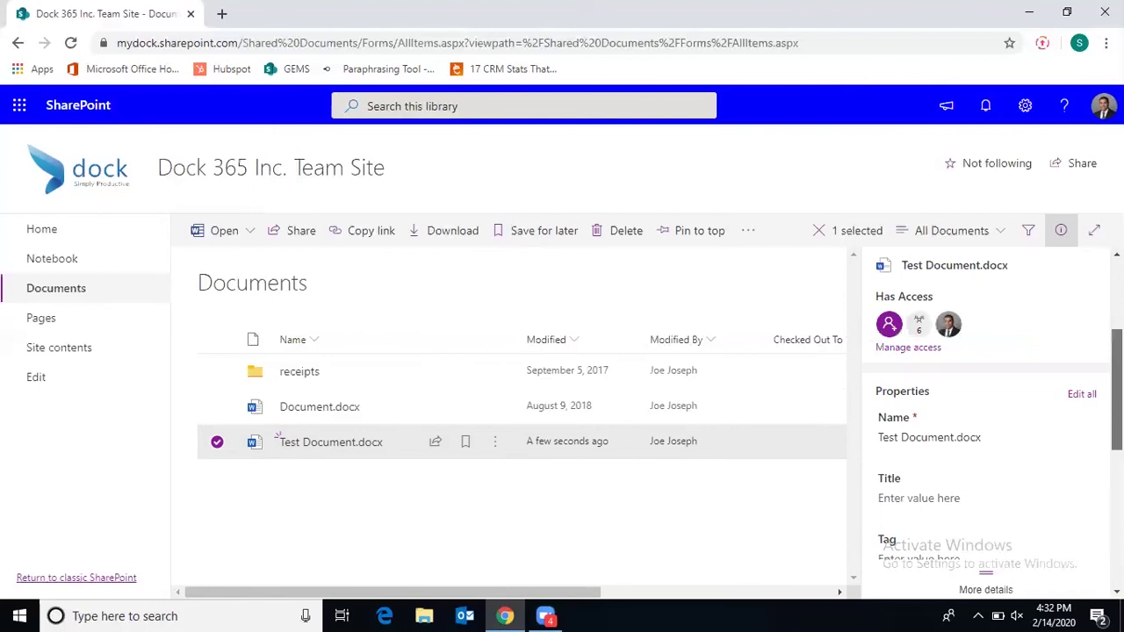
pyautogui.scroll(-1, 966, 443)
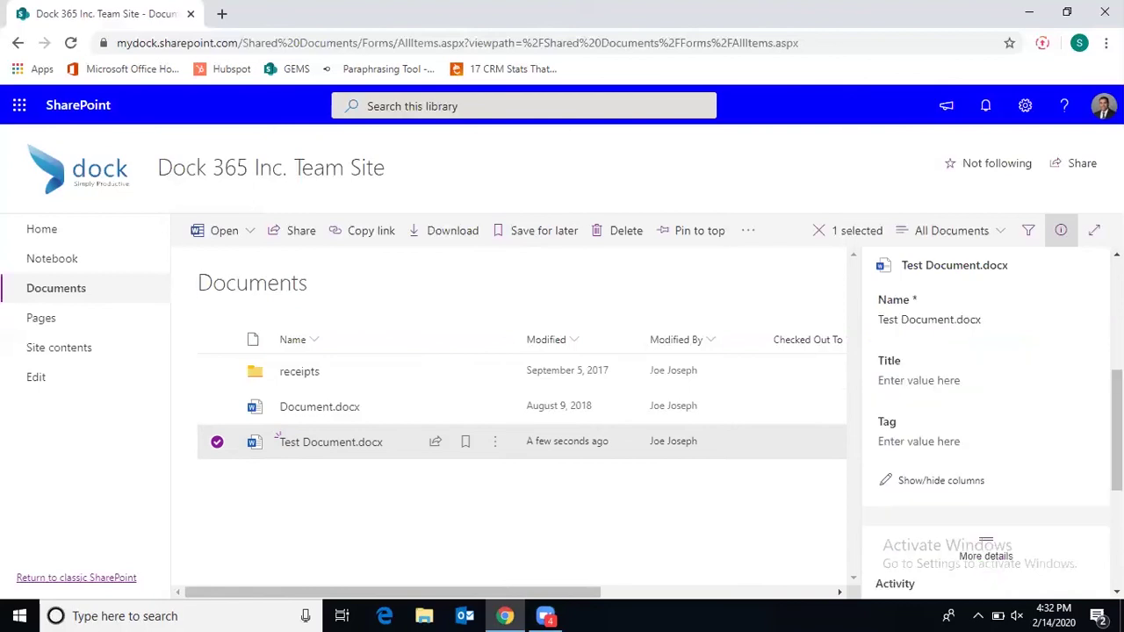
# Check the suggested terms for the document's Tag property, clear the entry, and assign Term 2 from the Test Term Set hierarchy.
pyautogui.click(910, 440)
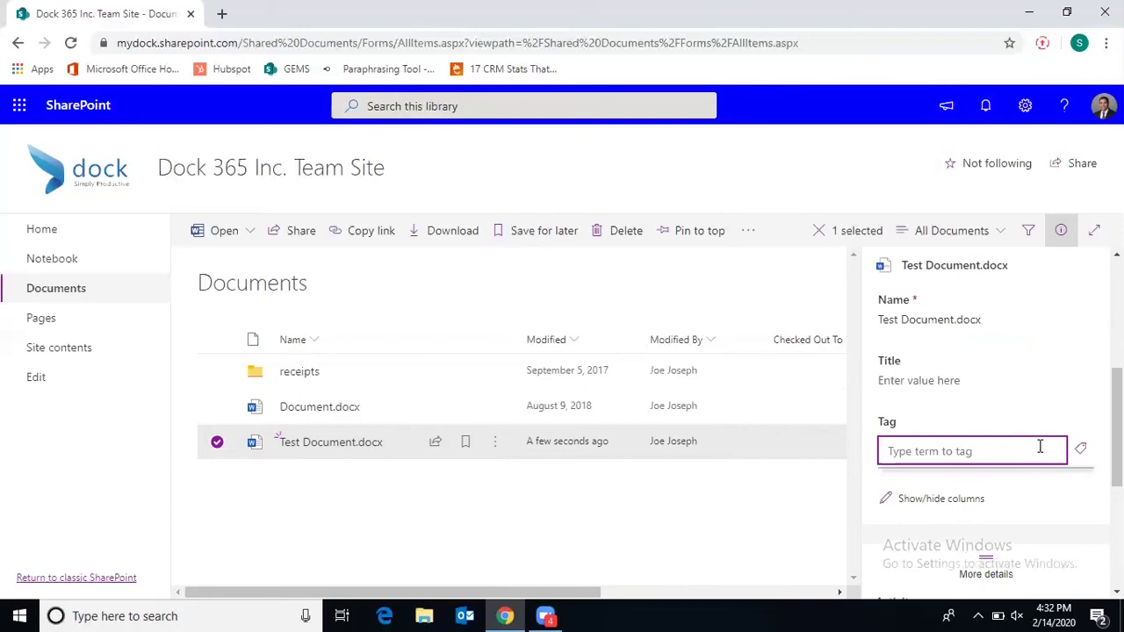
pyautogui.press('Down')
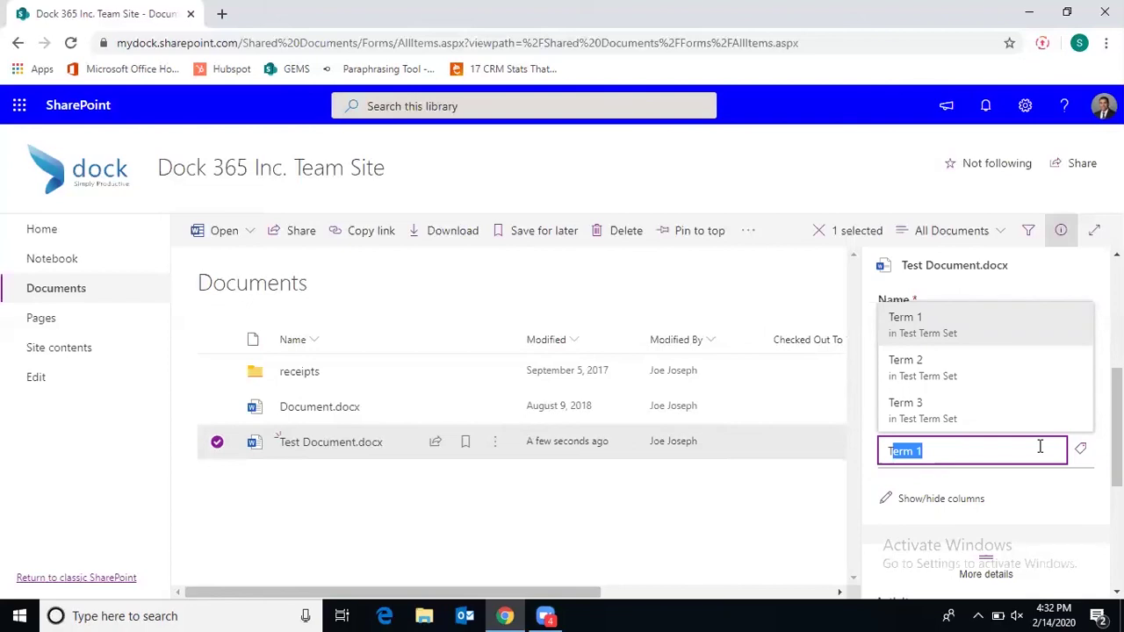
pyautogui.press('BackSpace')
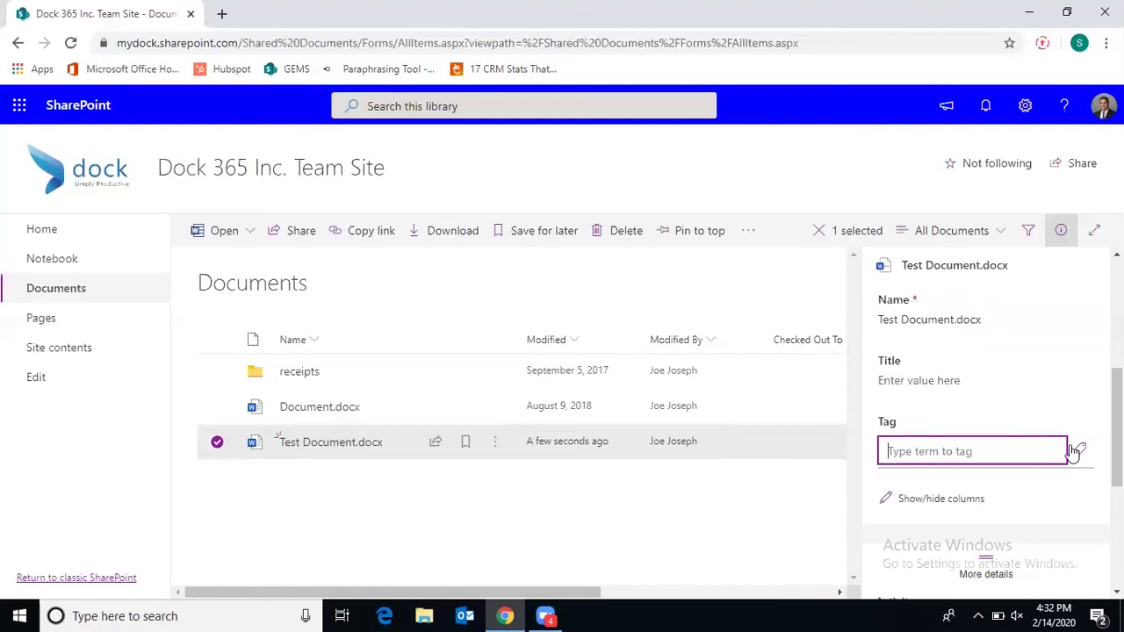
pyautogui.click(1082, 451)
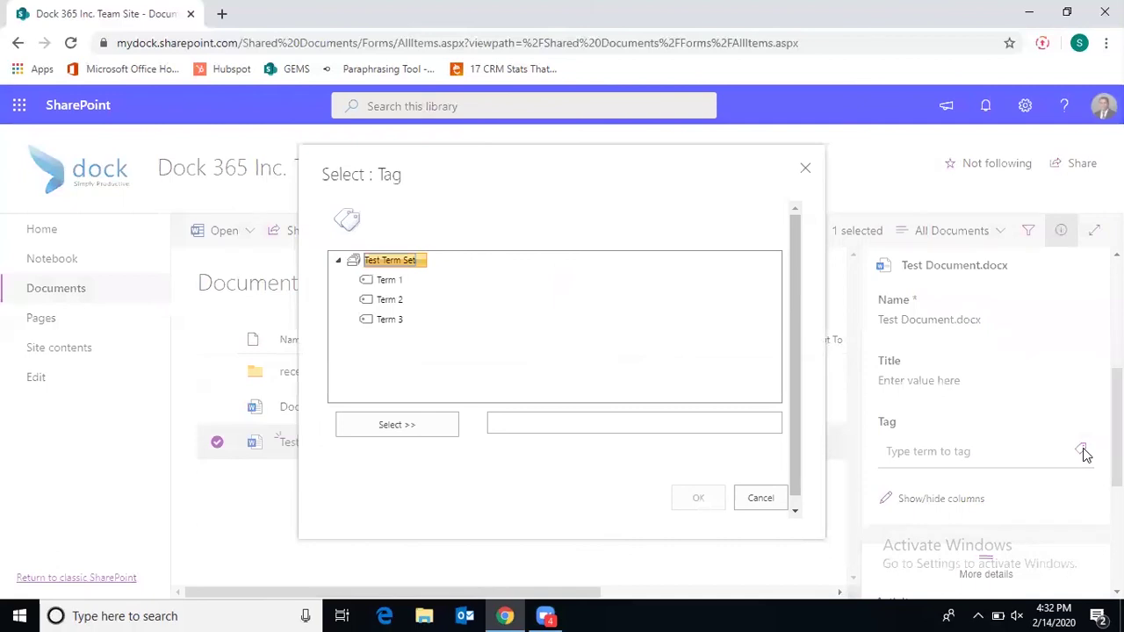
pyautogui.click(386, 281)
pyautogui.doubleClick(392, 301)
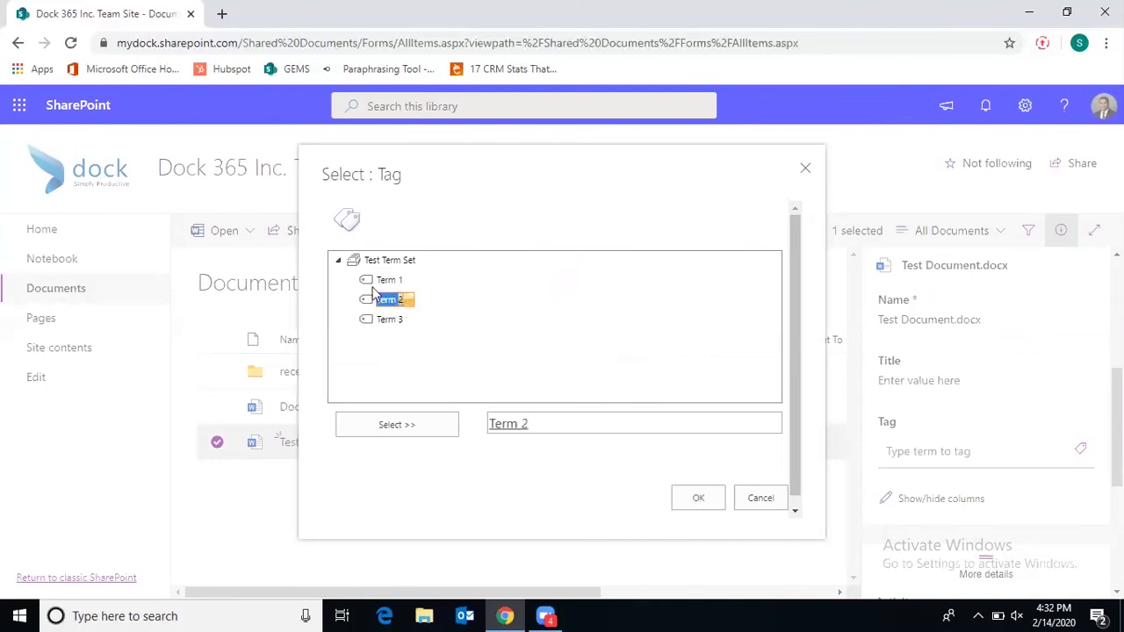
pyautogui.click(699, 498)
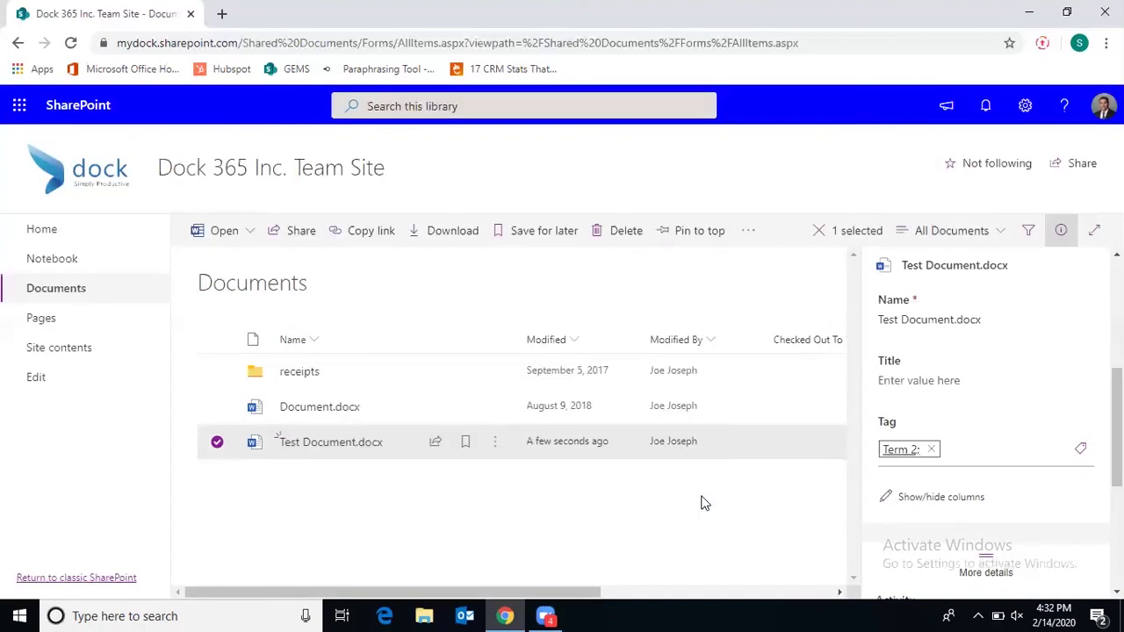